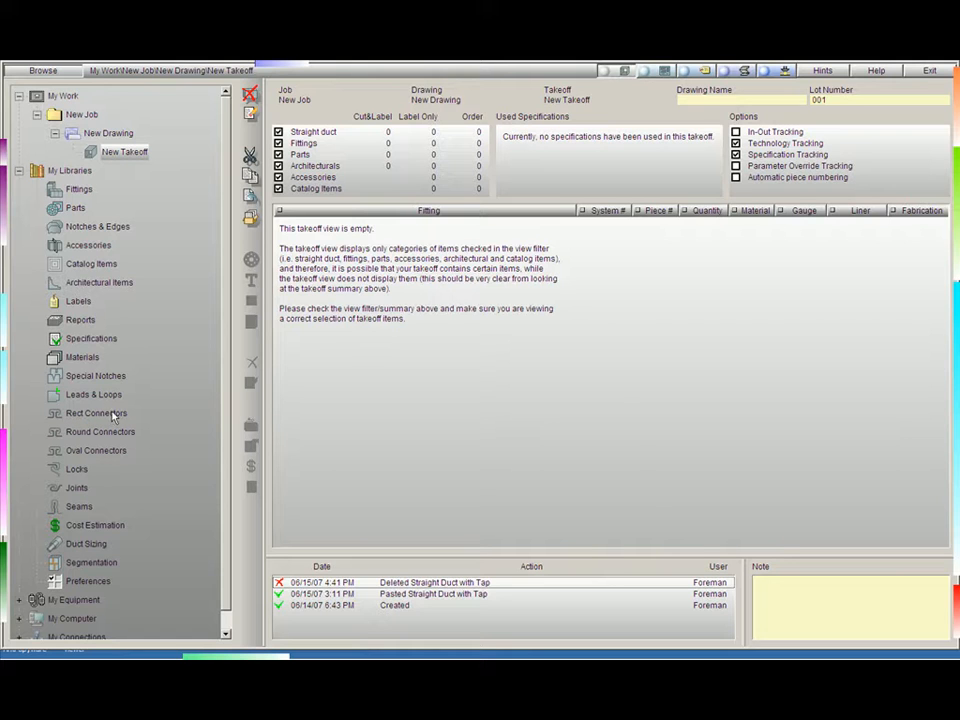
- In the rectangular connectors library, create a copy of the 3/4" Flange connector and name it "copy 33"
click(92, 414)
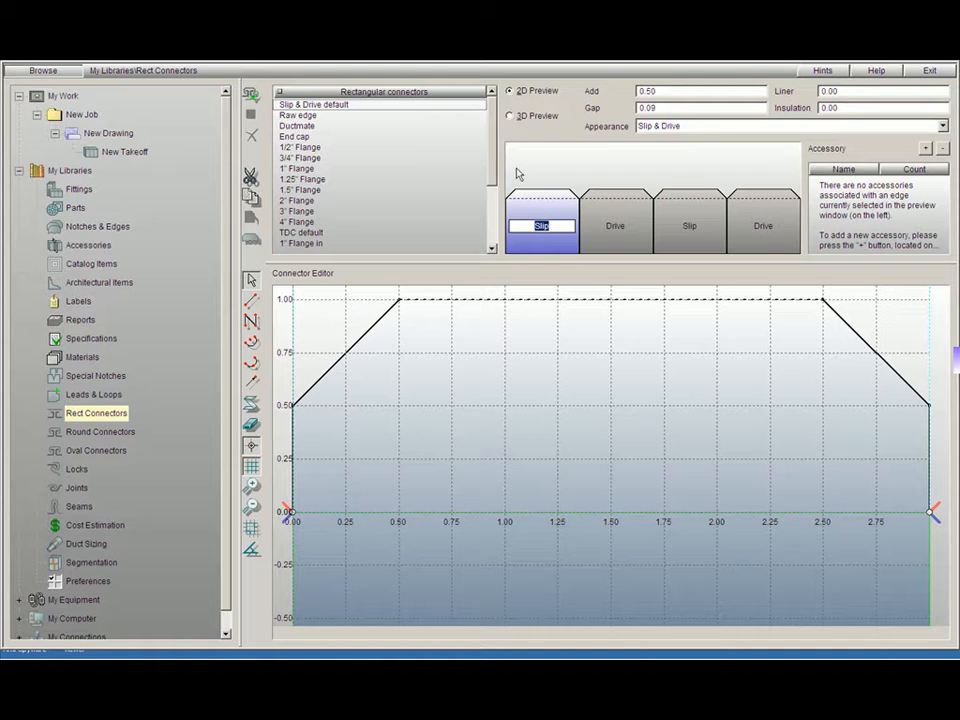
scroll(483, 230, down, 3)
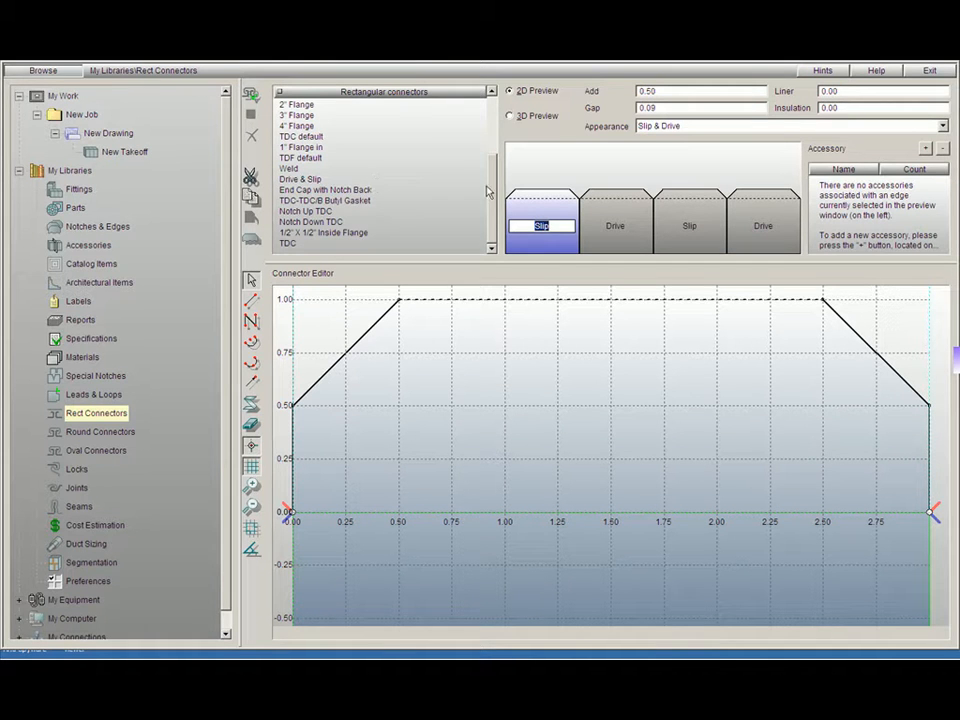
drag(494, 204, 491, 133)
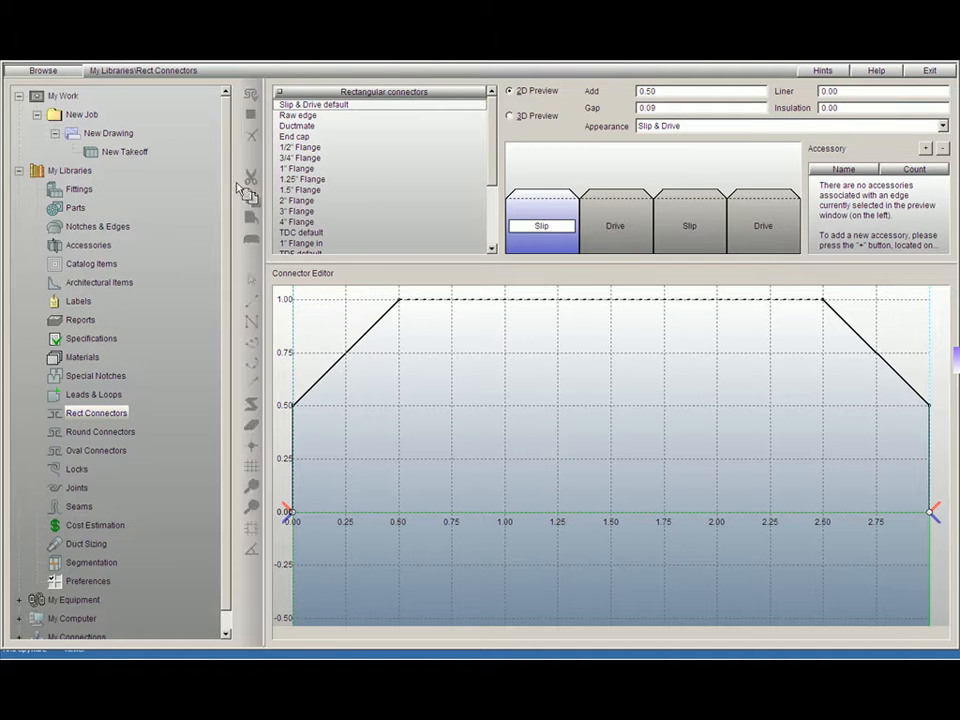
click(308, 159)
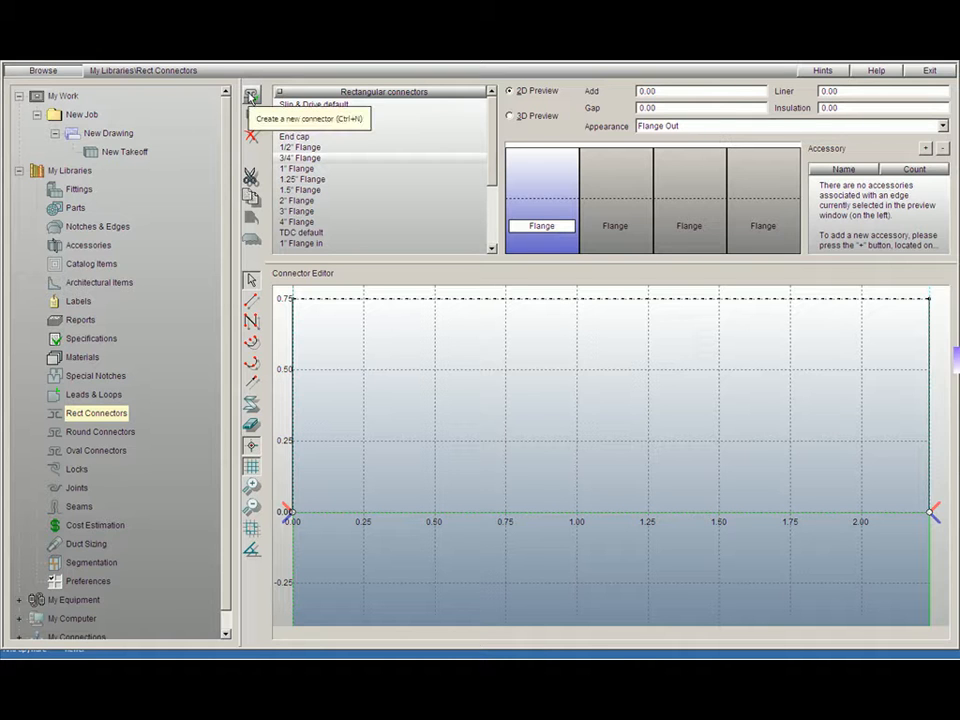
click(249, 96)
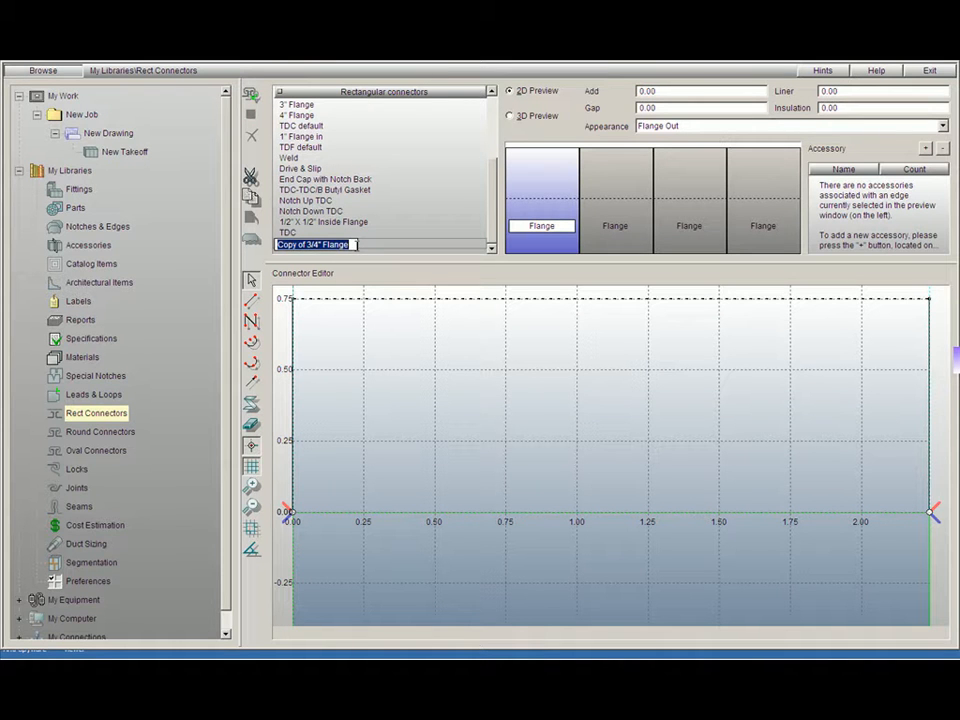
text(copy 33)
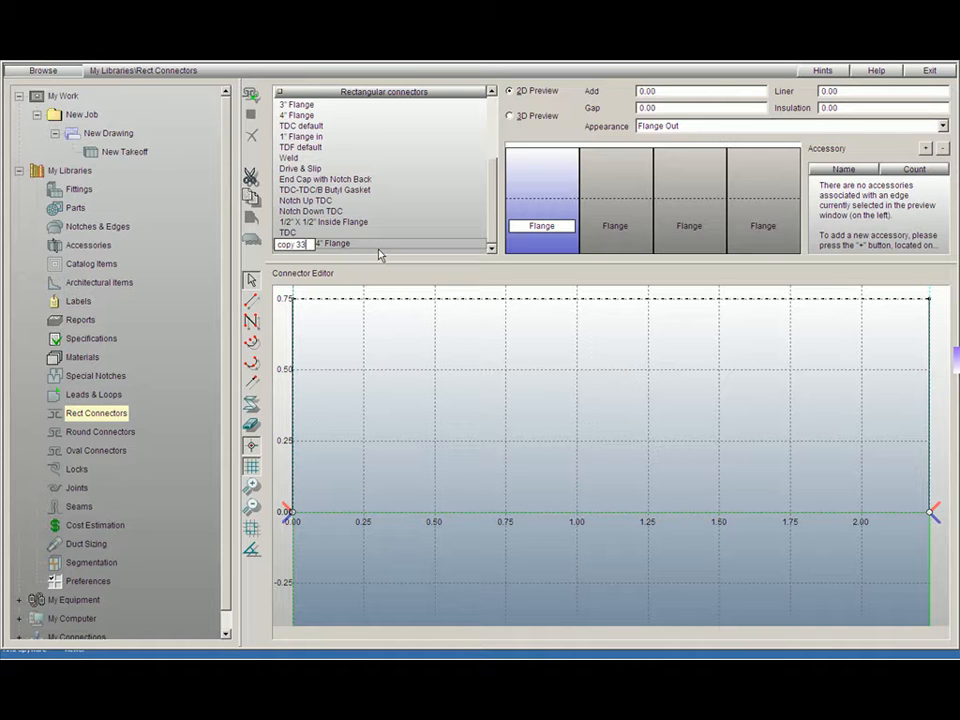
click(412, 202)
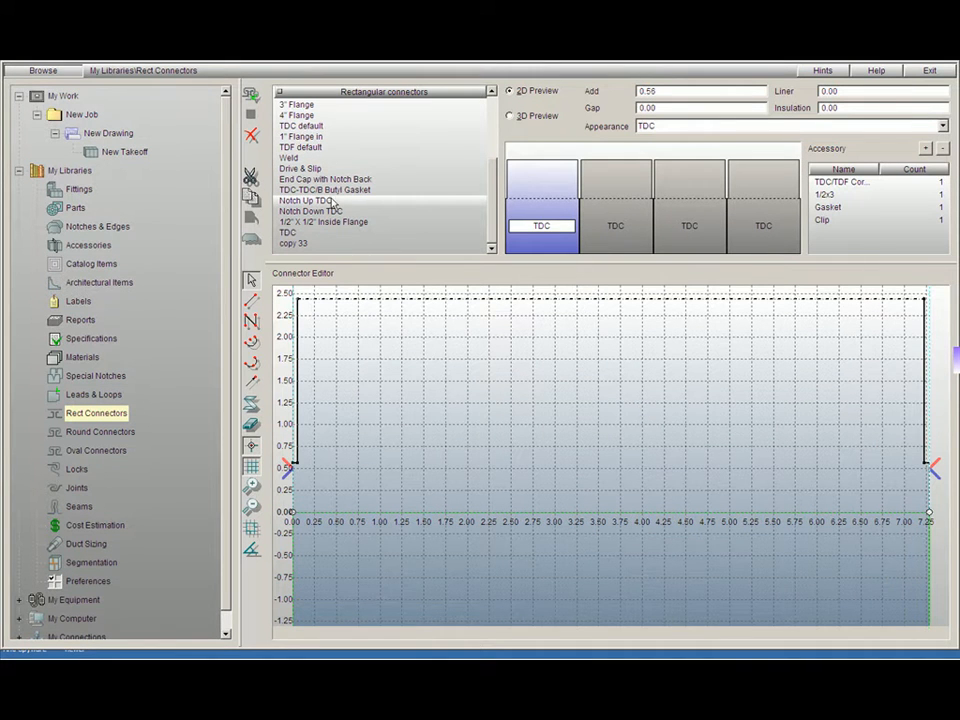
- Clear the connector selection and create a new blank rectangular connector, keeping its default name
click(307, 252)
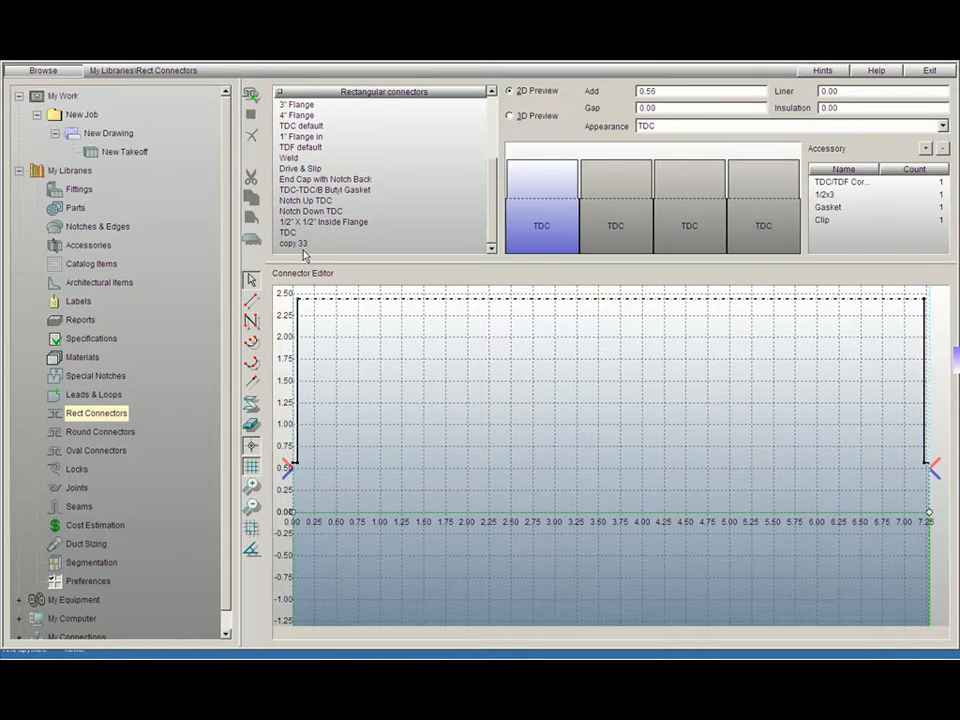
click(251, 95)
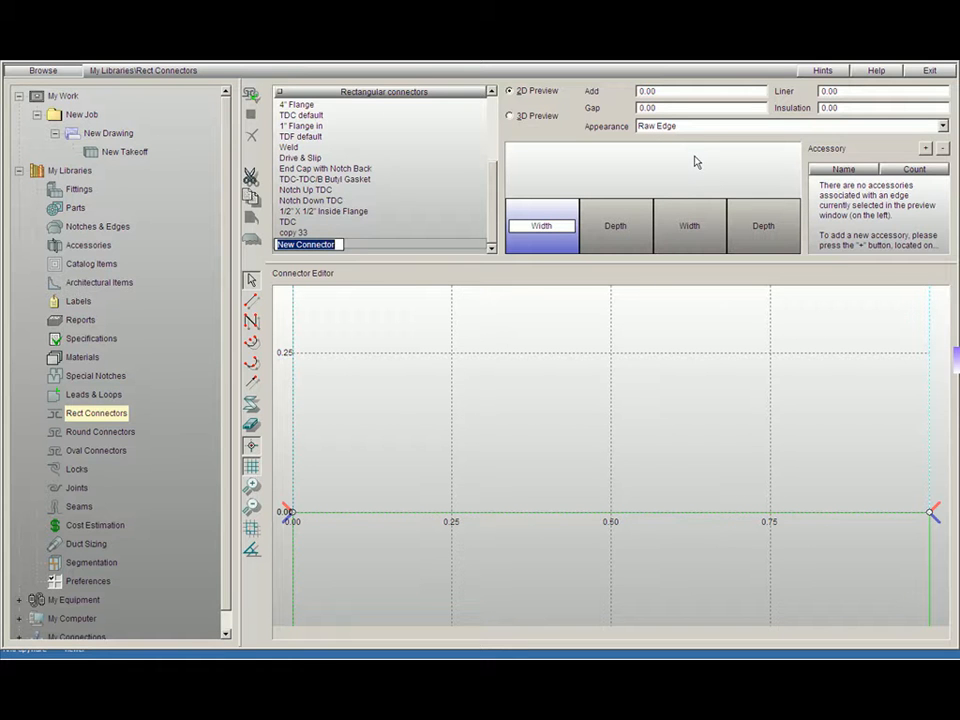
key(Tab)
key(Tab)
key(Tab)
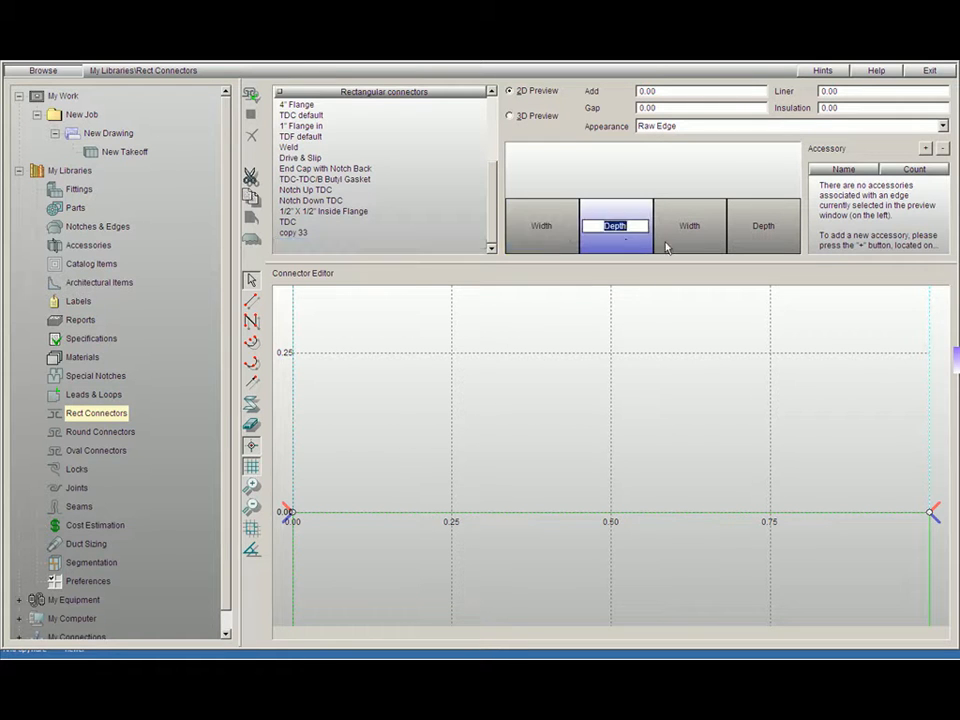
key(Tab)
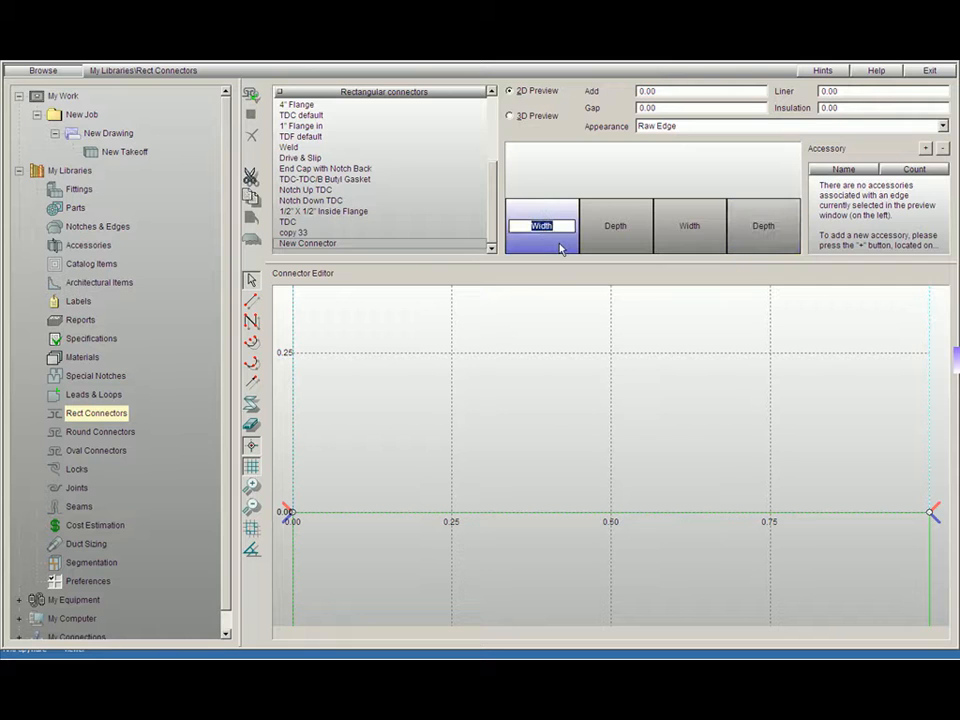
- Label the new connector's four edges, in order, Slip, Drive, Slip and Depth
key(Tab)
key(Tab)
key(Tab)
key(Tab)
text(St)
key(Return)
click(622, 231)
text(Drive)
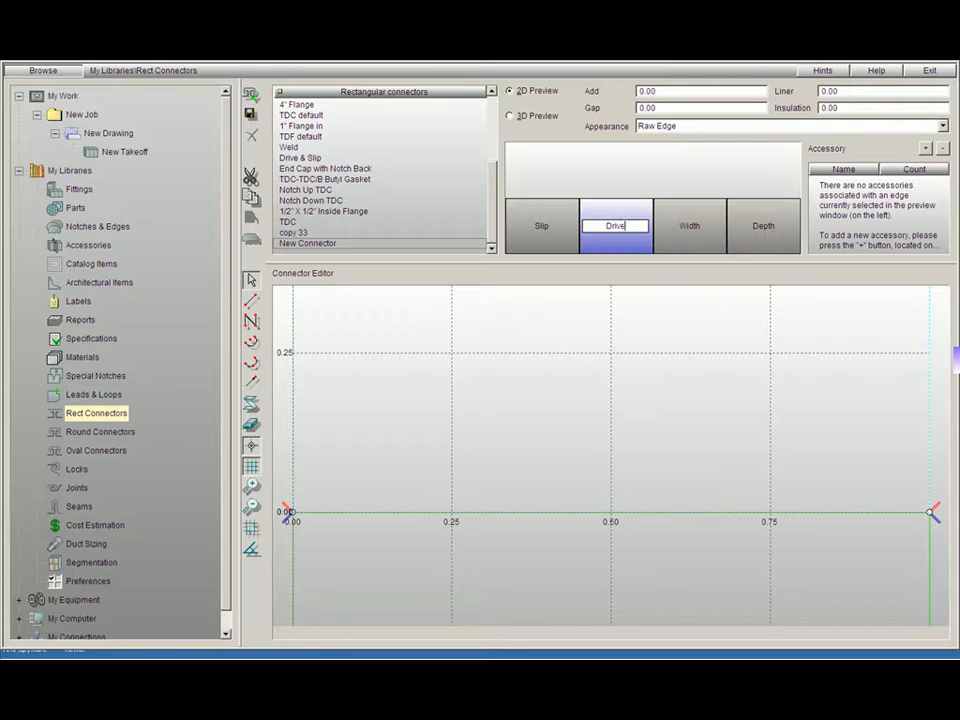
click(697, 226)
text(Slip)
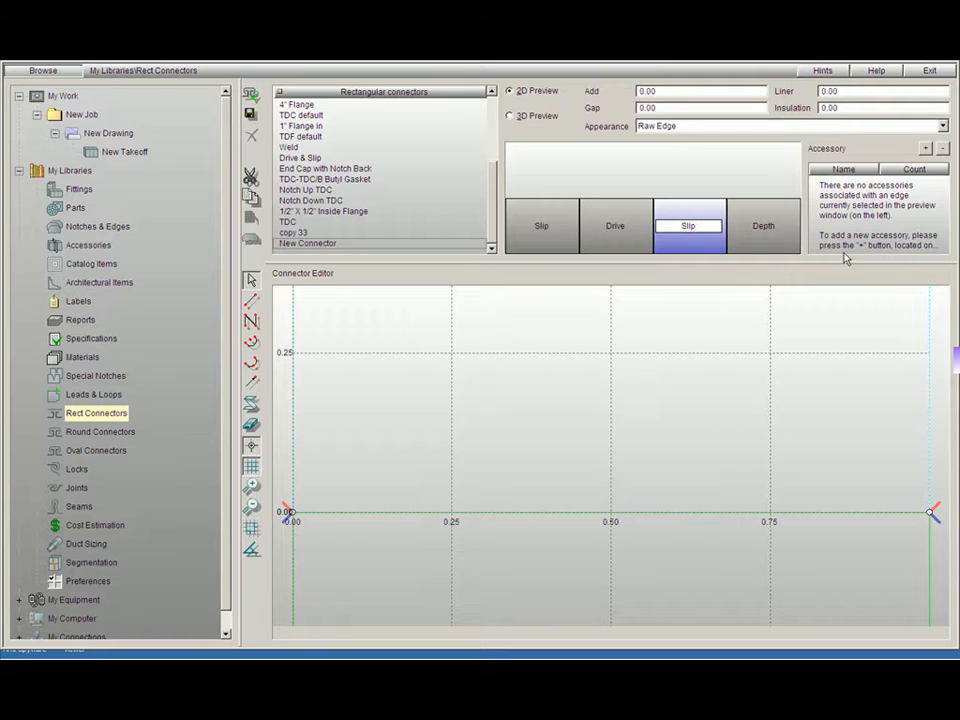
click(765, 229)
text(Depth)
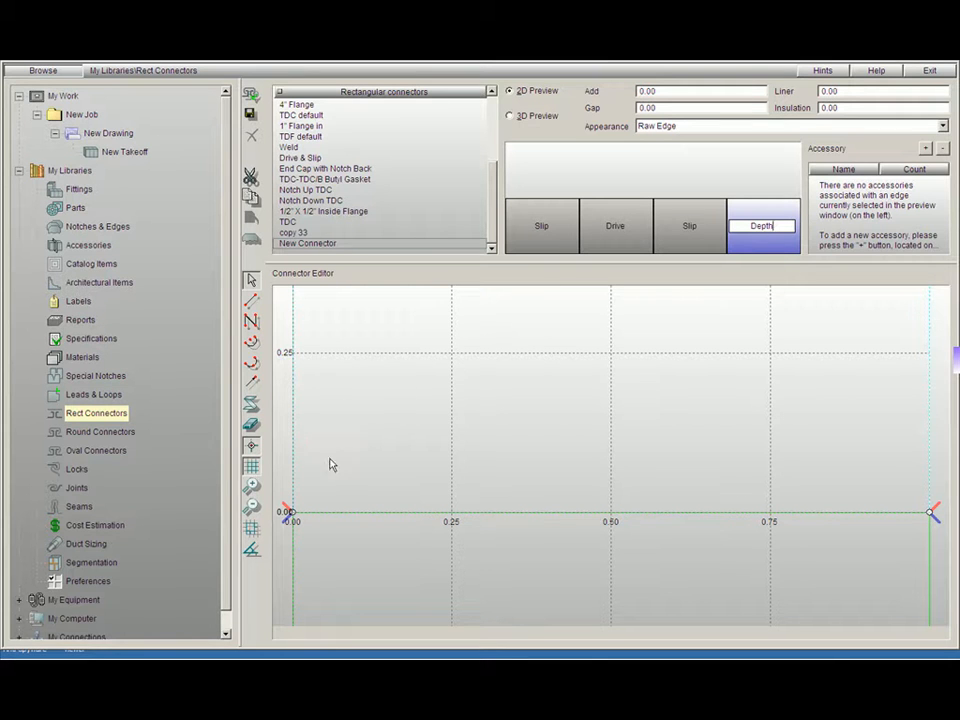
- On the first Slip edge, draw a line-by-line profile through (0, 0), (0, 0.50), (0.50, 1.00), (1.25, 1.00), (1.75, 0.50) and (1.75, 0)
click(253, 509)
click(253, 509)
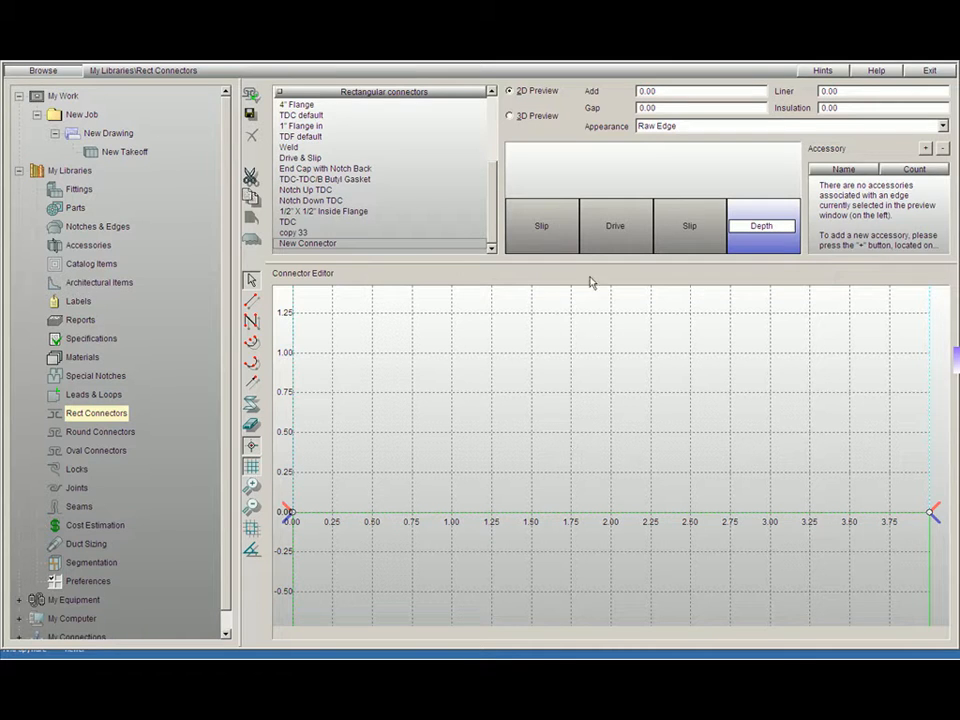
click(541, 223)
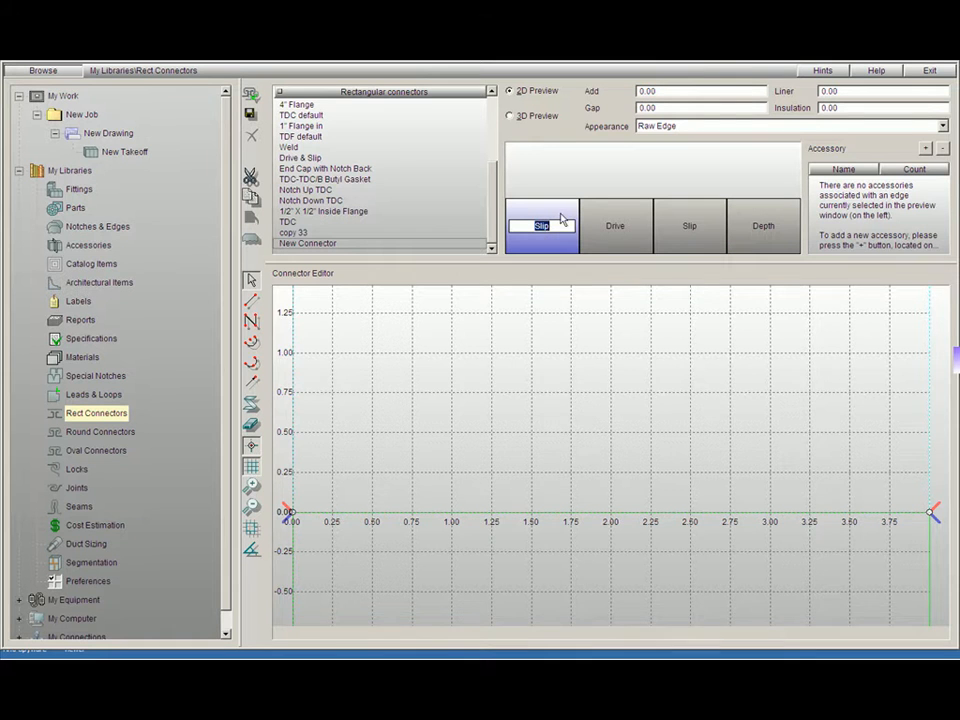
click(251, 503)
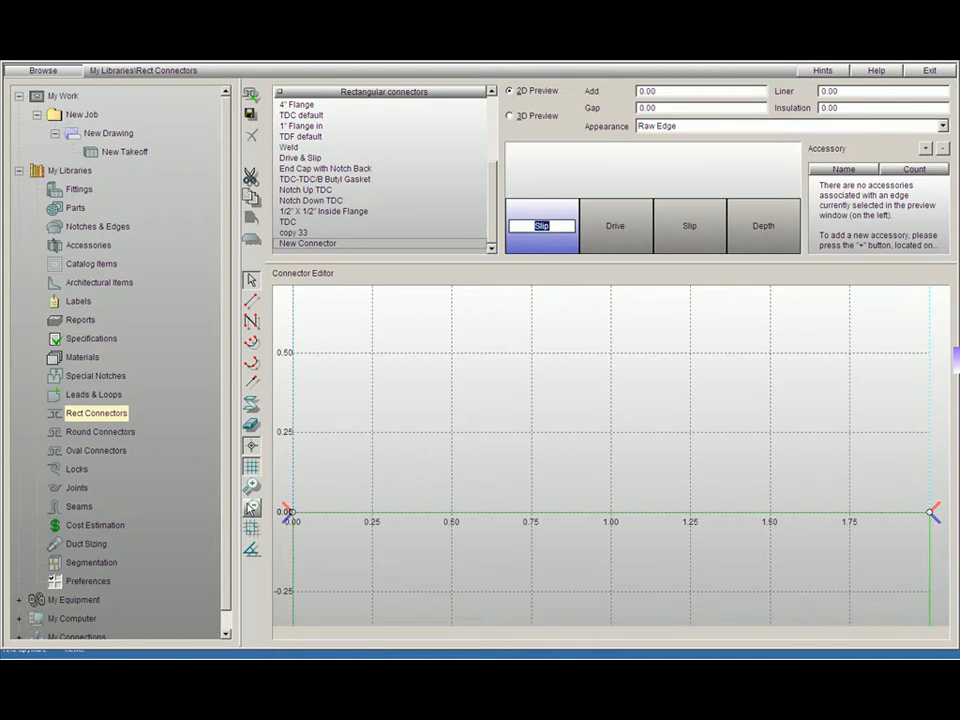
click(251, 503)
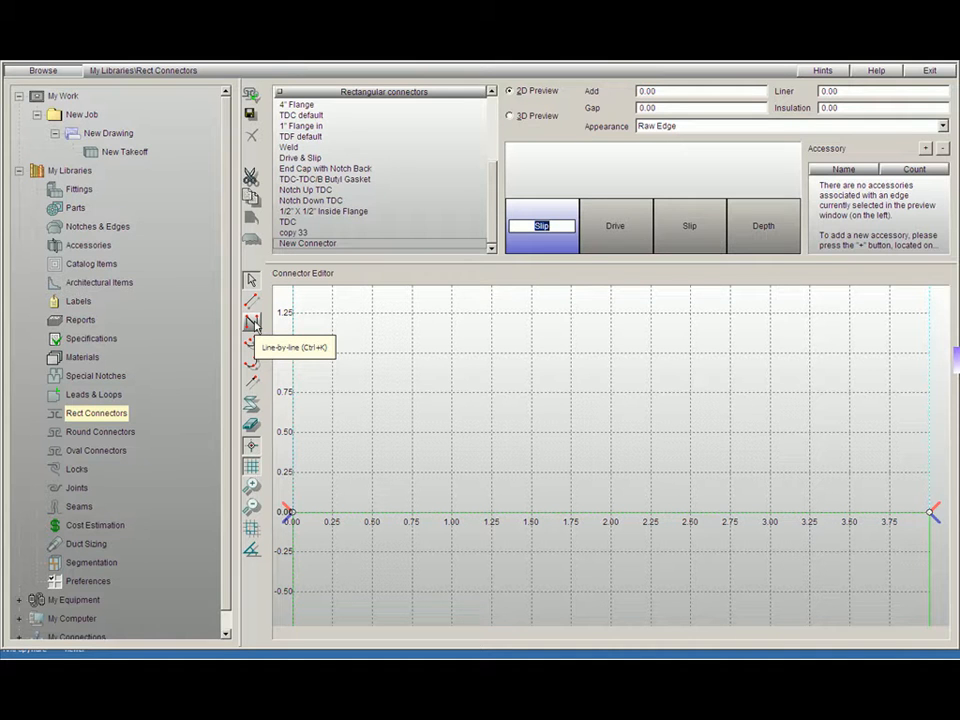
click(253, 322)
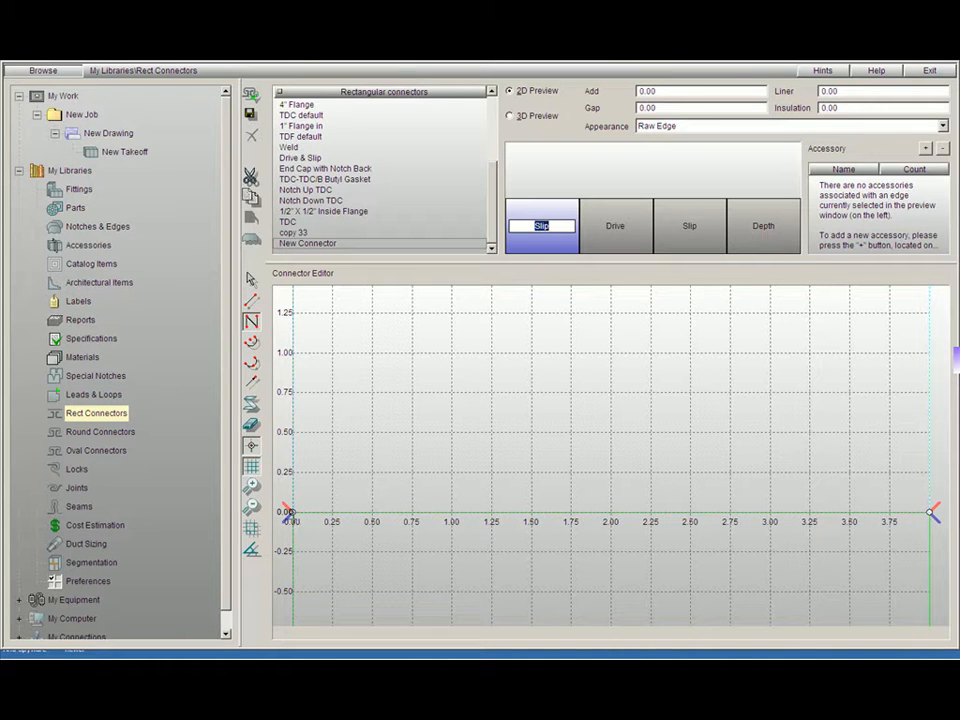
click(289, 513)
click(292, 432)
click(373, 353)
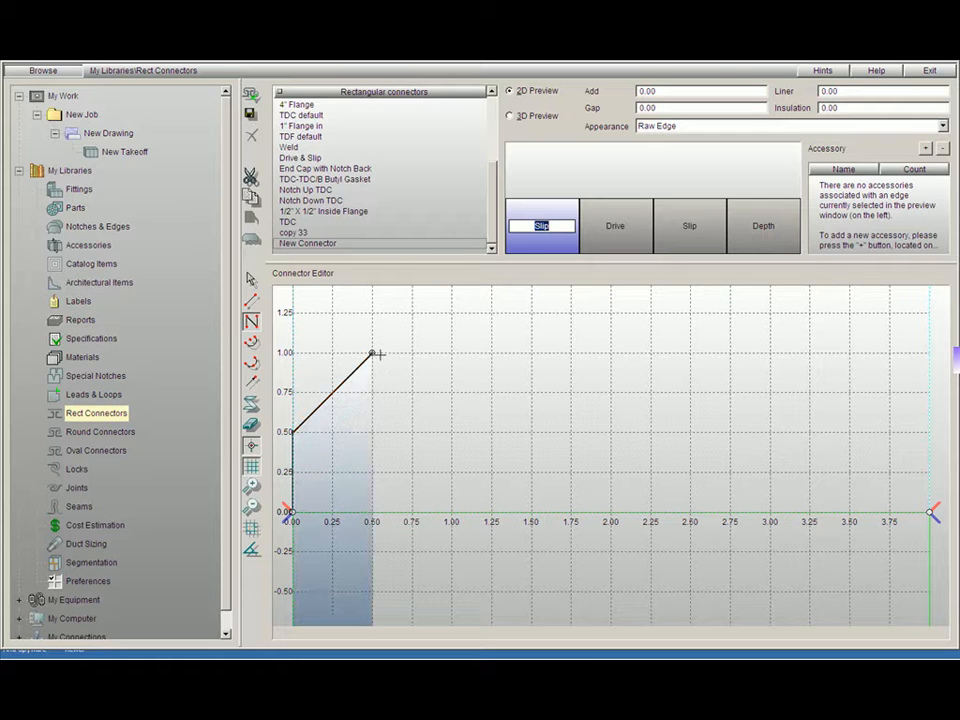
click(491, 352)
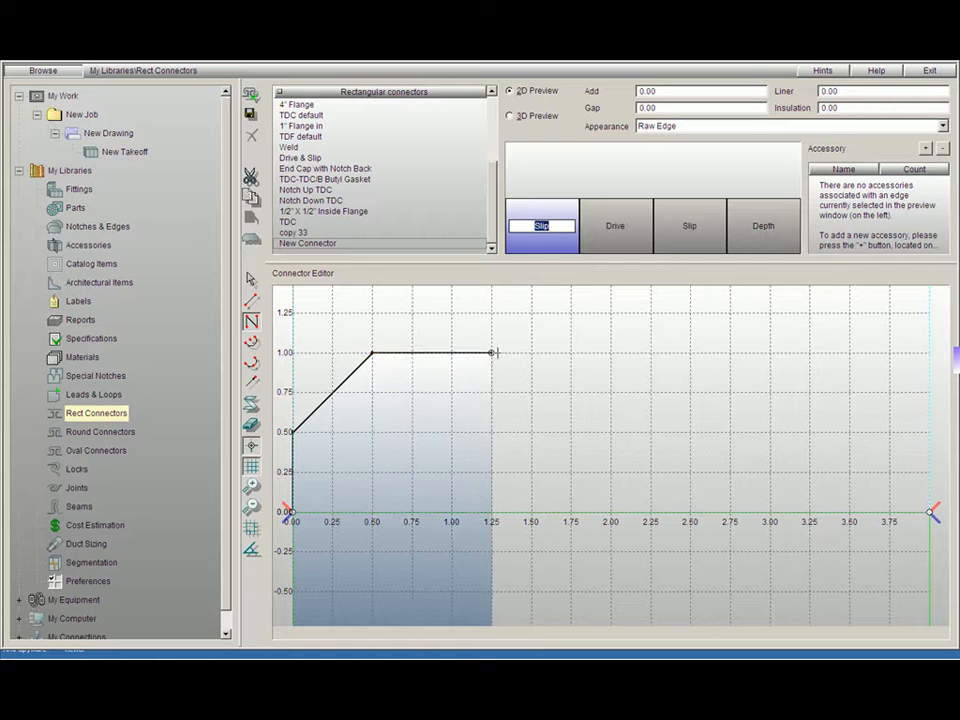
click(571, 432)
click(571, 513)
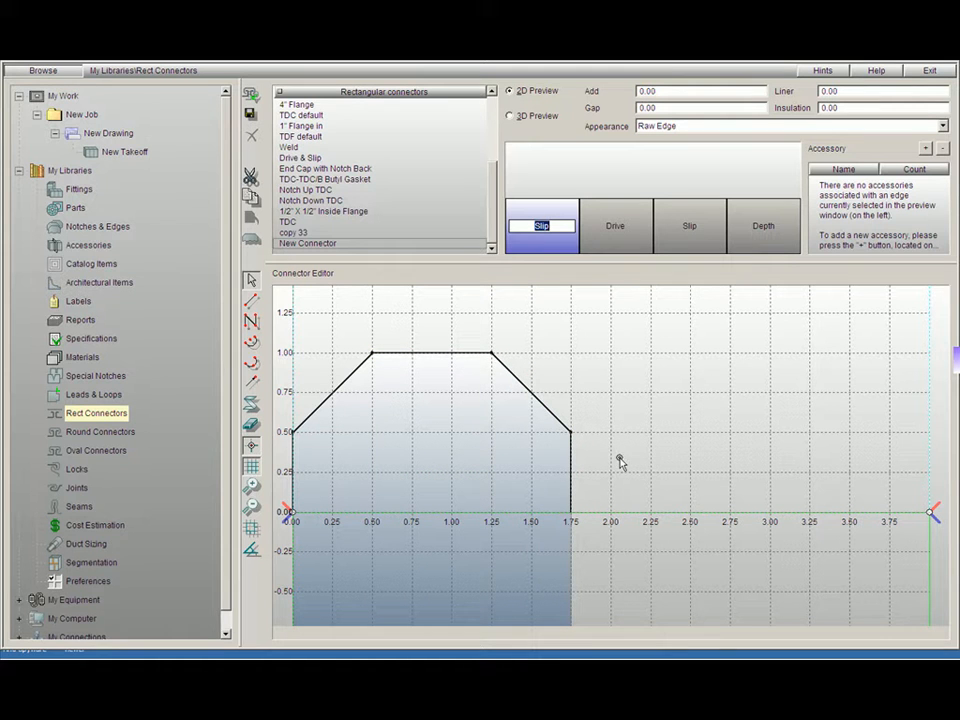
right_click(619, 456)
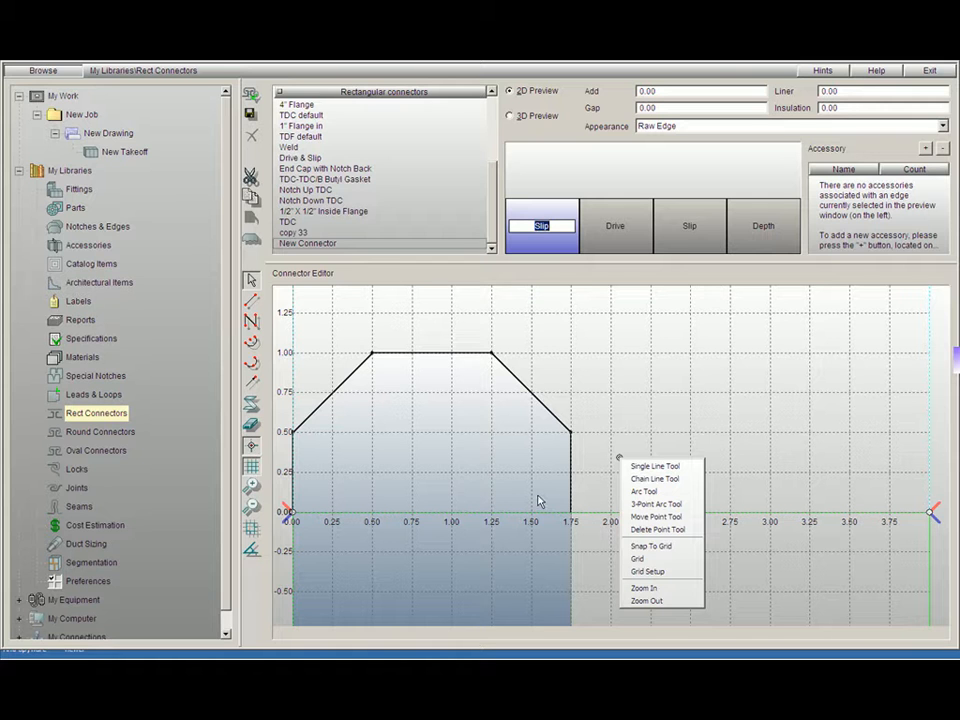
- Enable auto width for the horizontal line across the top of the Slip profile
click(294, 460)
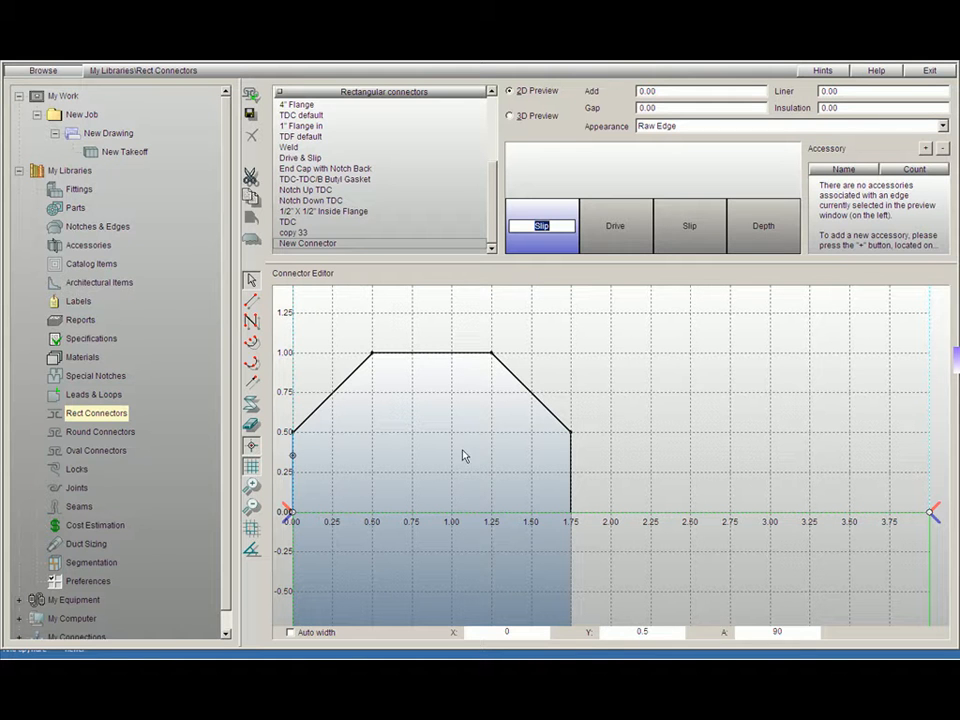
click(425, 356)
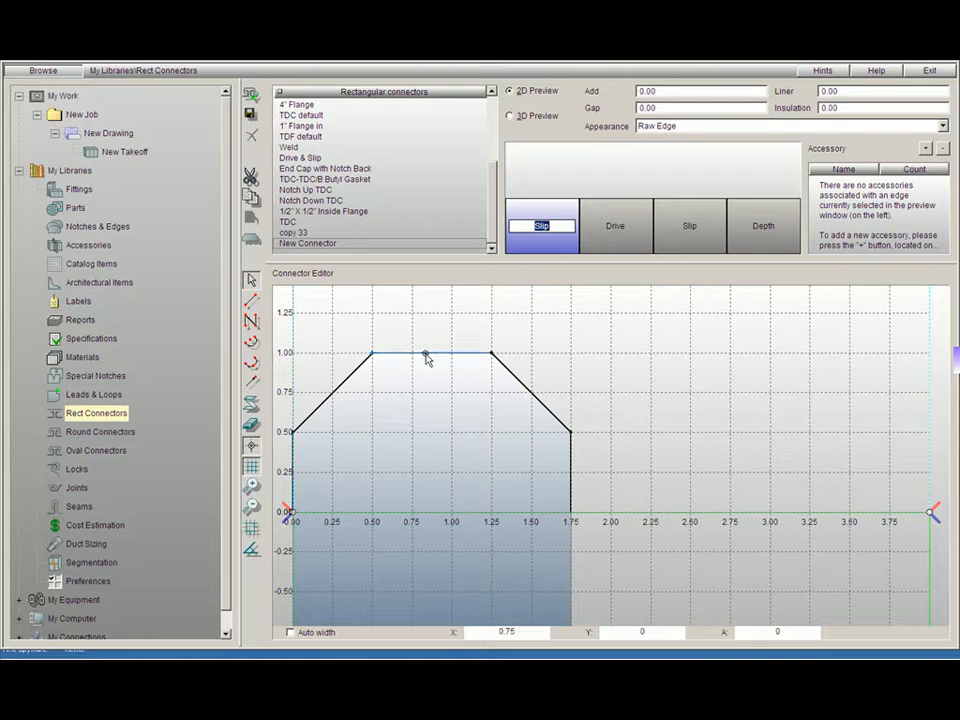
click(290, 632)
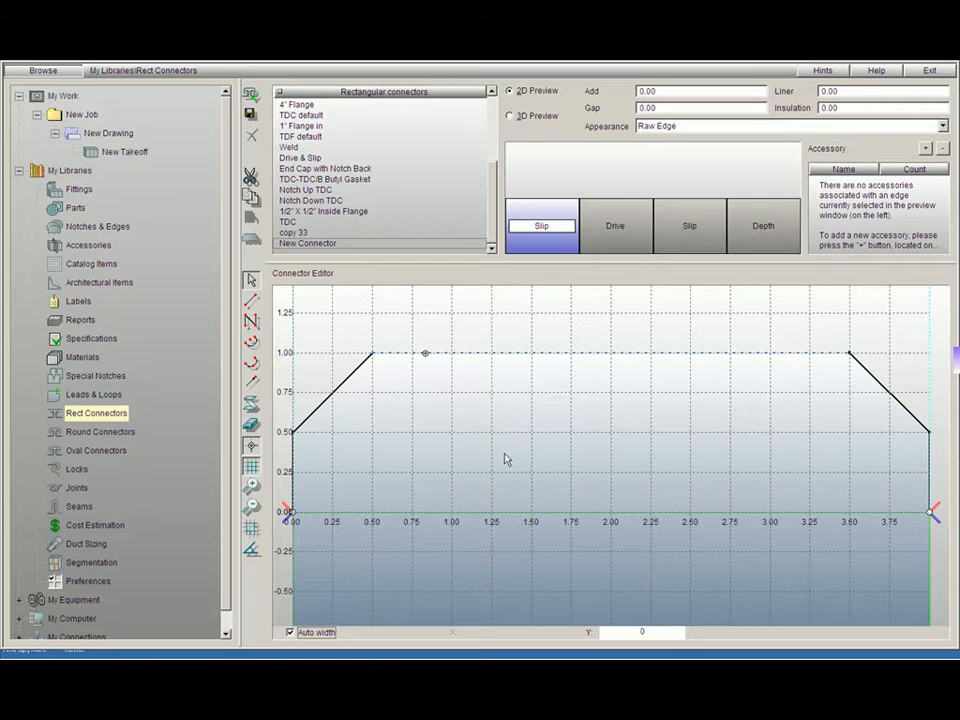
- Save the new connector and reselect its first Slip edge
click(621, 242)
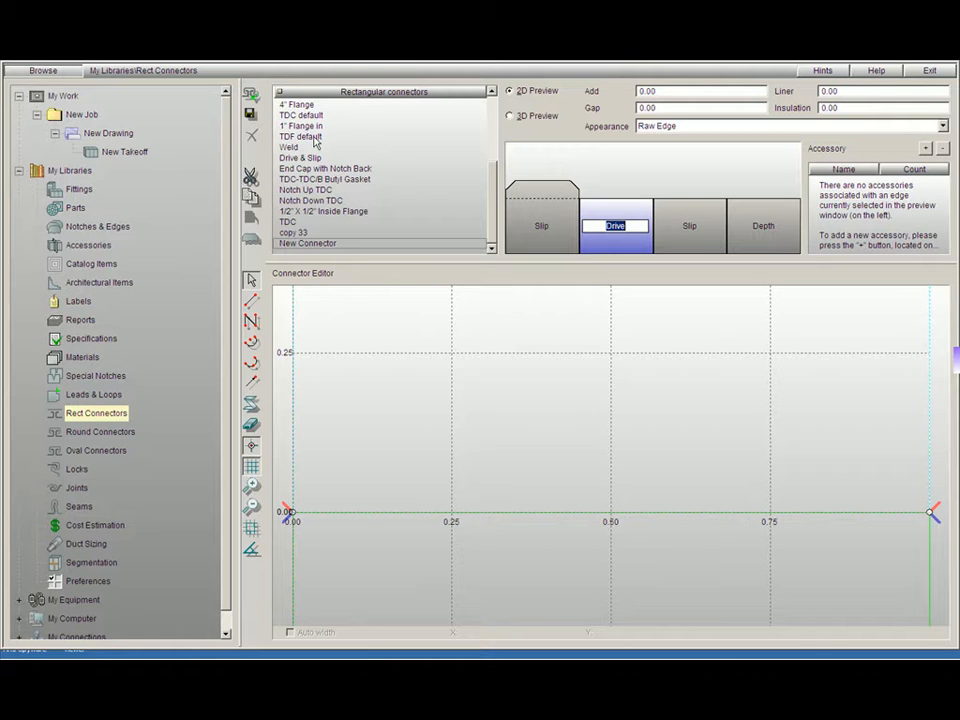
click(251, 116)
click(557, 248)
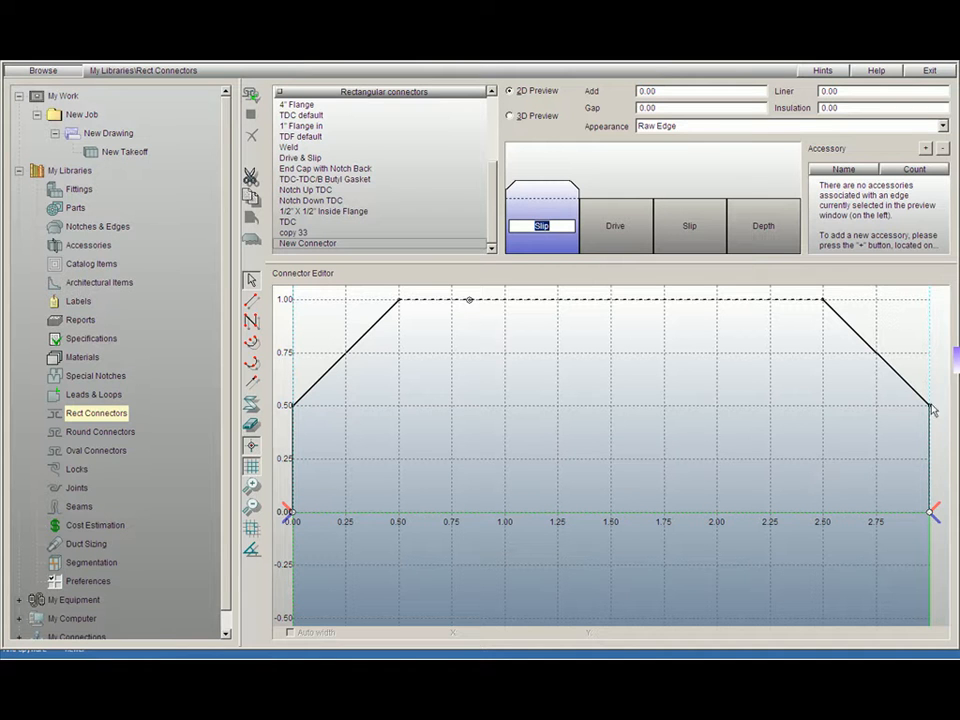
- Save the Slip edge to the edge library and acknowledge the completion message
mouse_move(956, 363)
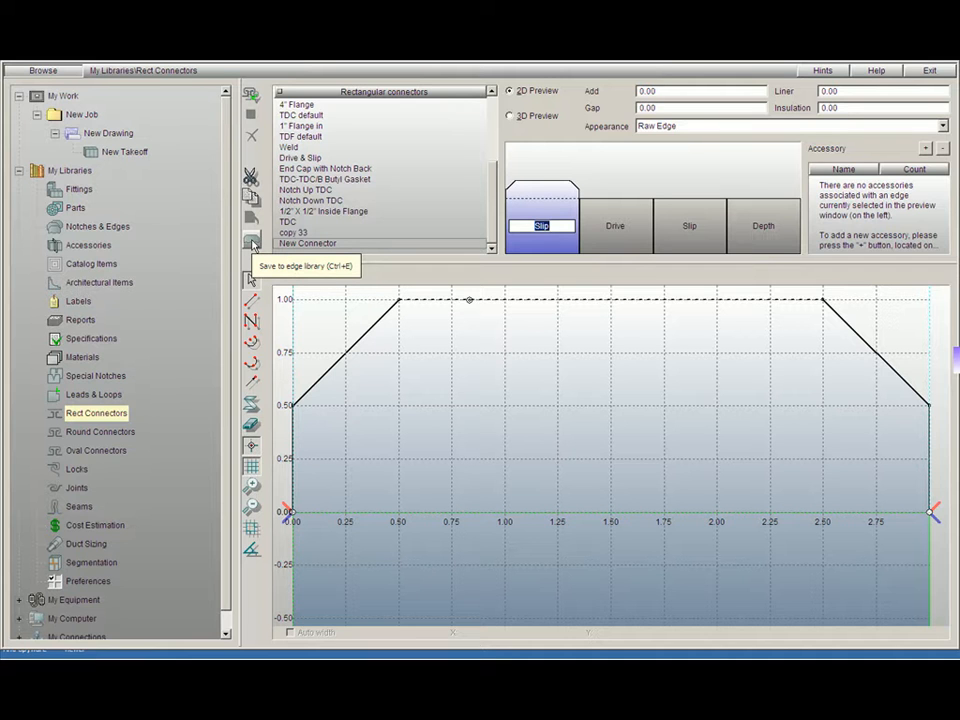
click(252, 243)
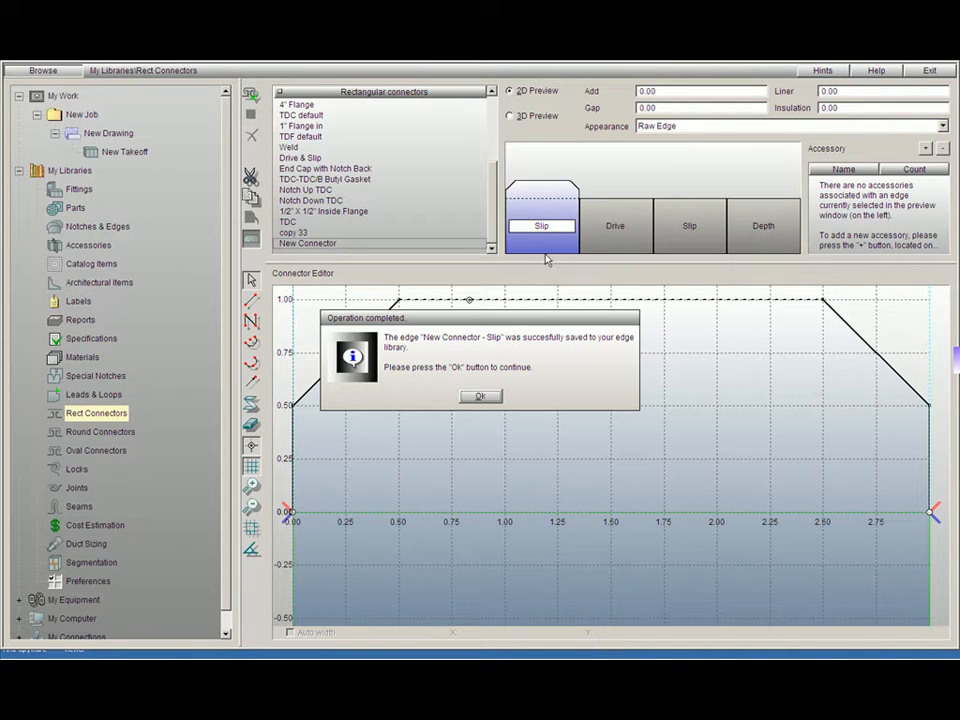
click(484, 396)
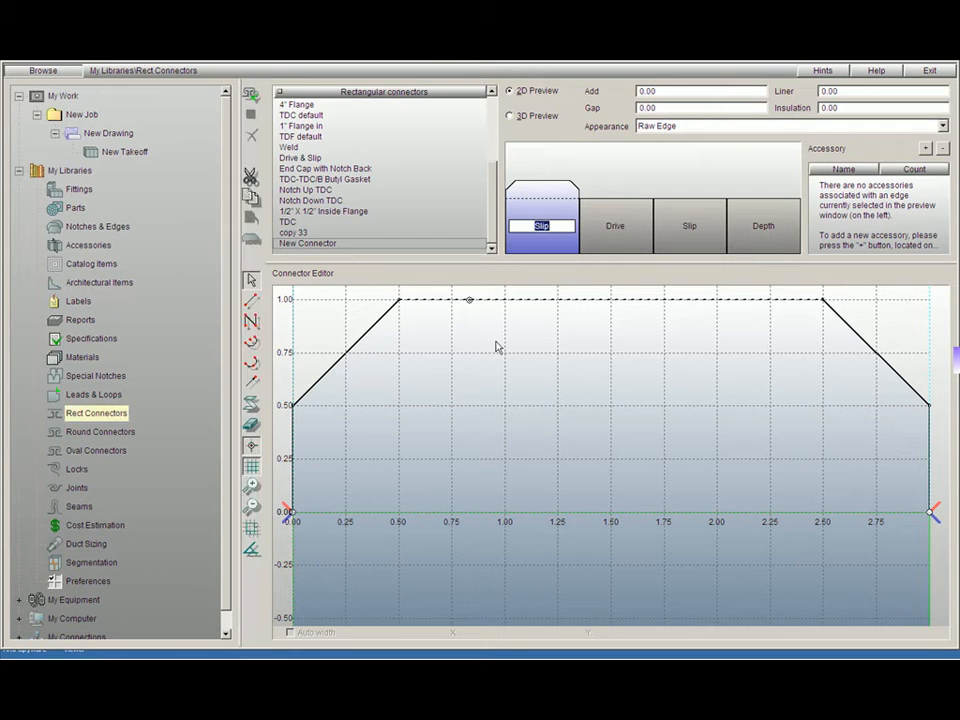
- Find the saved "New Connector - Slip" edge in the Notches & Edges library and display its profile
click(104, 230)
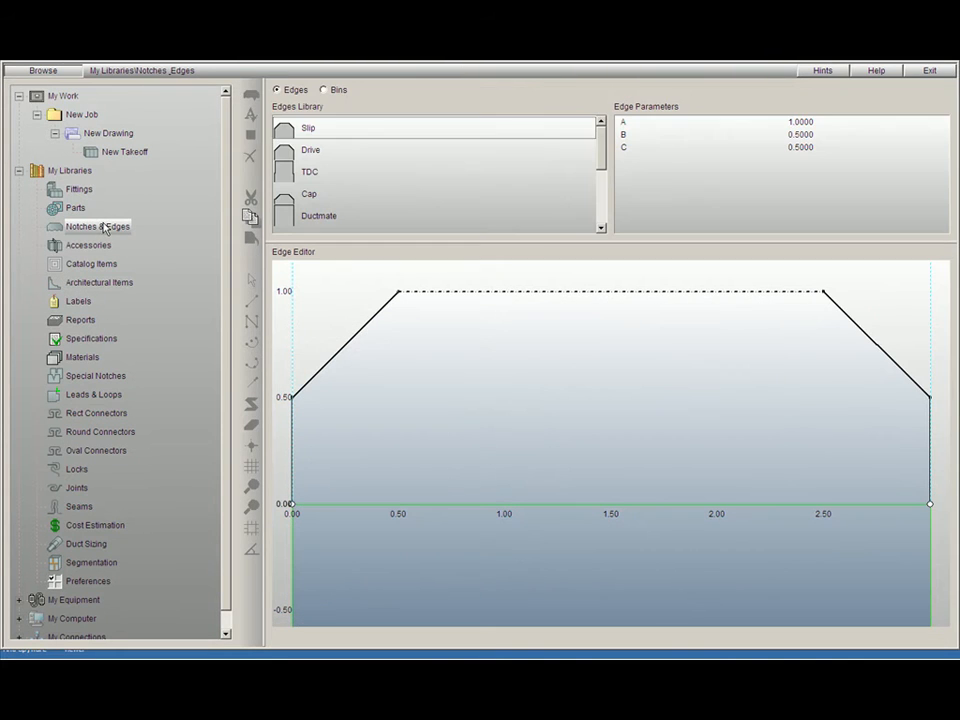
drag(600, 148, 594, 215)
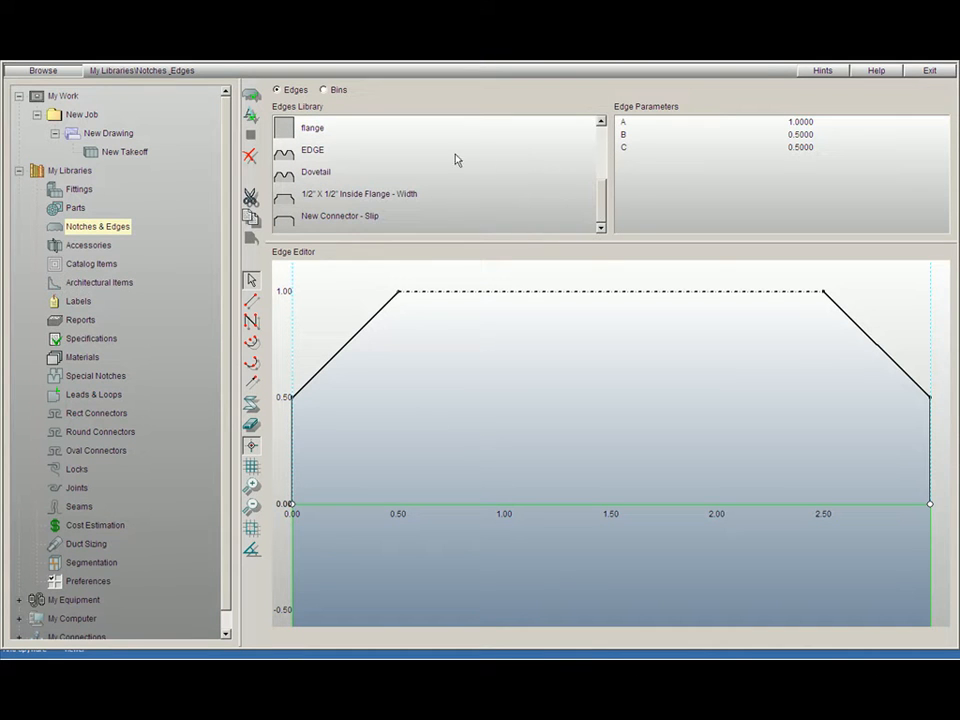
click(321, 222)
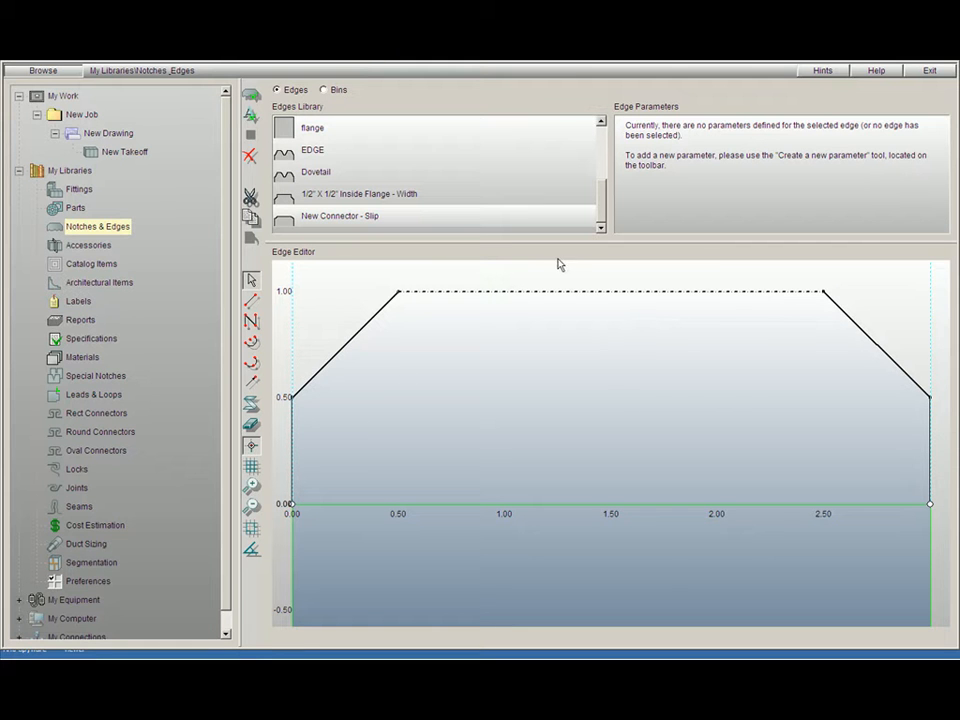
- Add the "New Connector - Slip" edge from the edges library to the working Edges bin
click(330, 90)
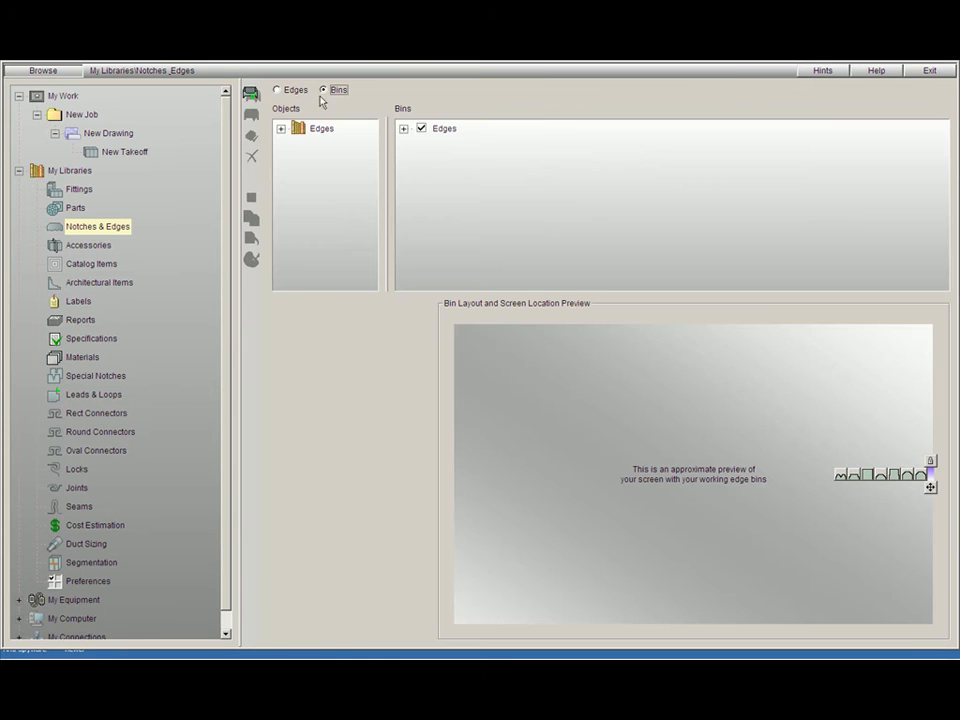
click(281, 129)
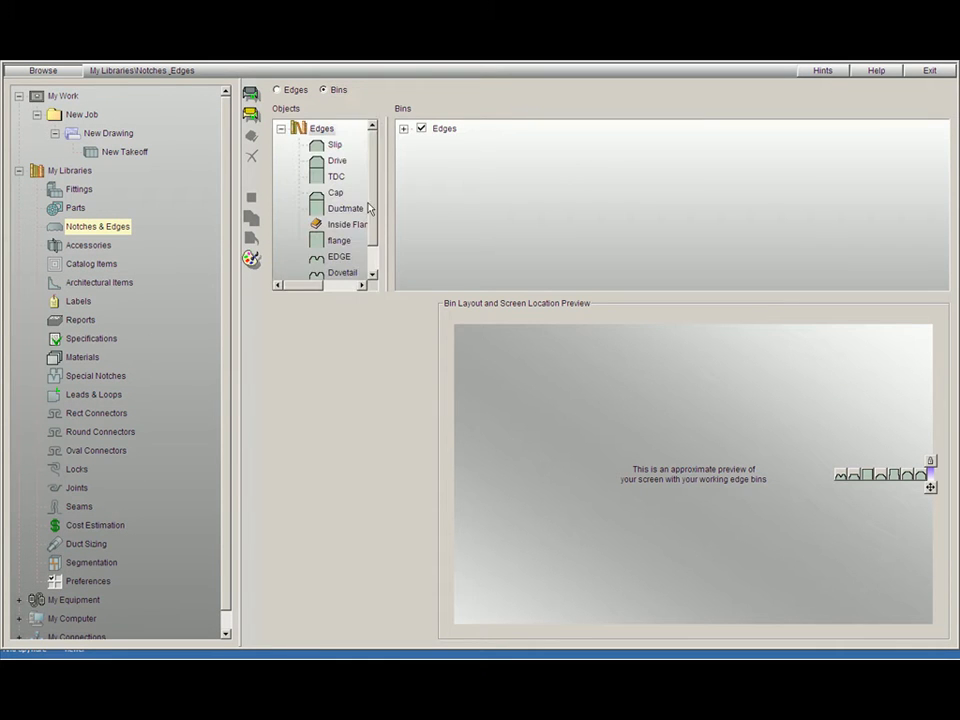
drag(372, 207, 922, 474)
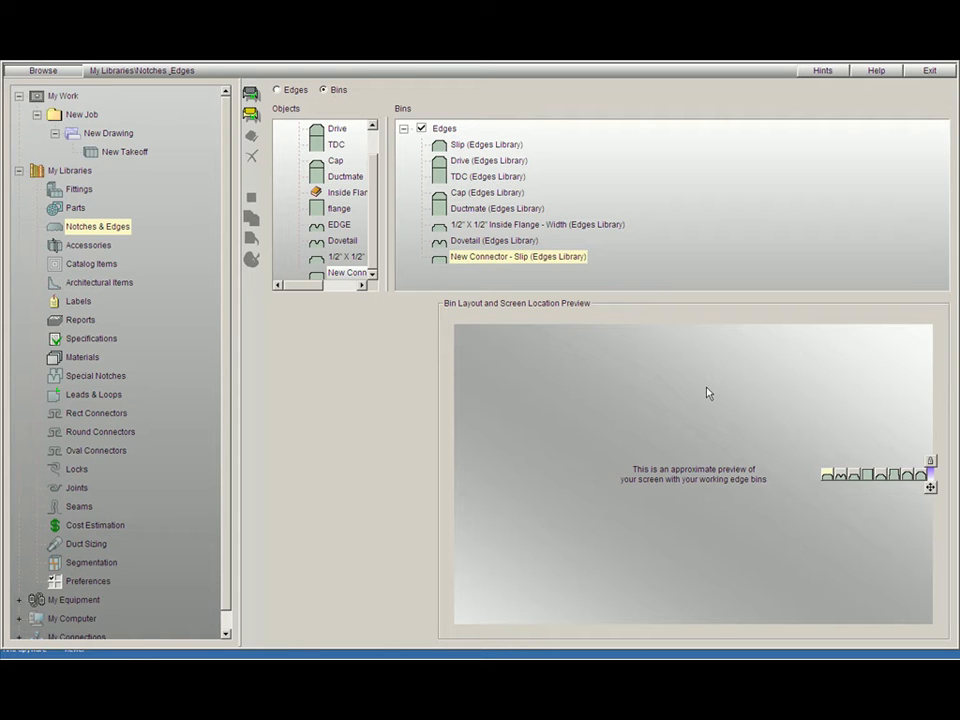
- Rename the "New Connector" entry in the rectangular connectors library as "test slip and drive"
click(105, 414)
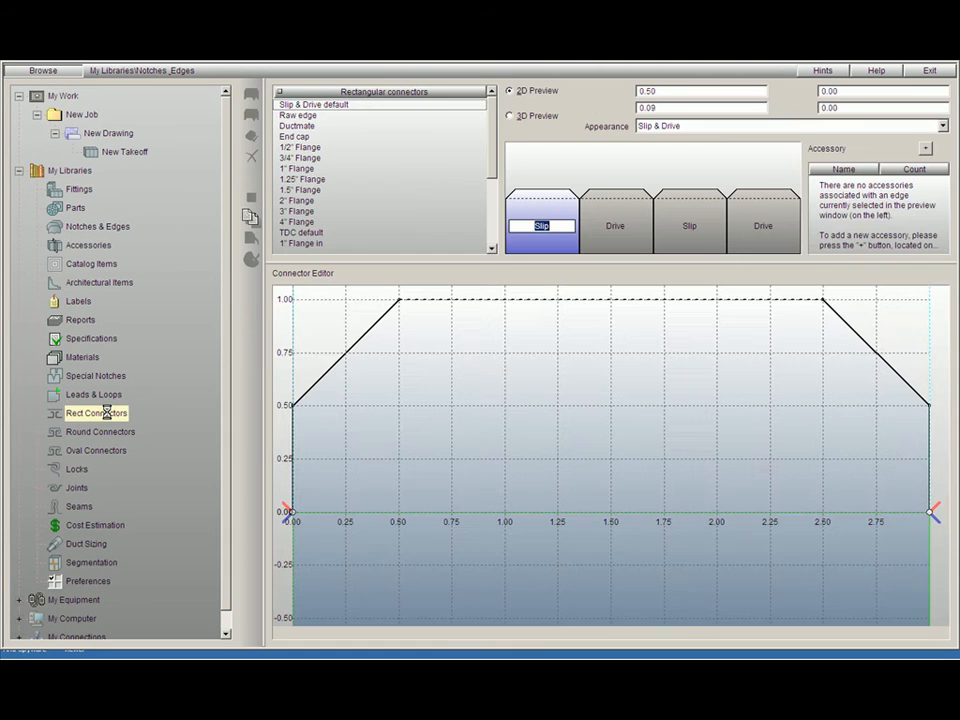
drag(491, 160, 492, 245)
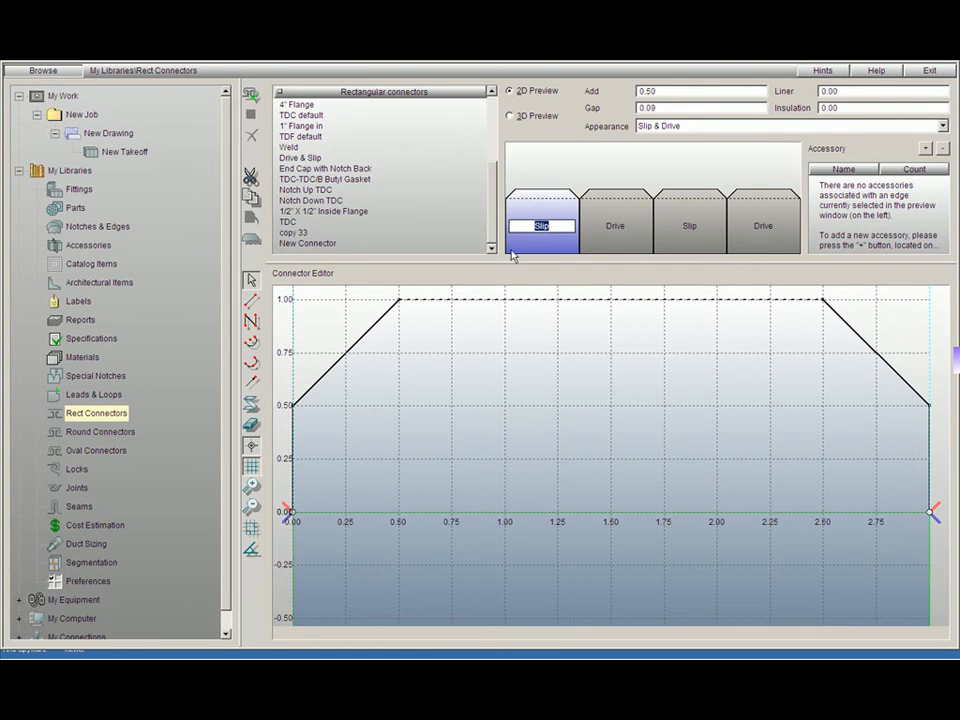
click(313, 244)
click(314, 244)
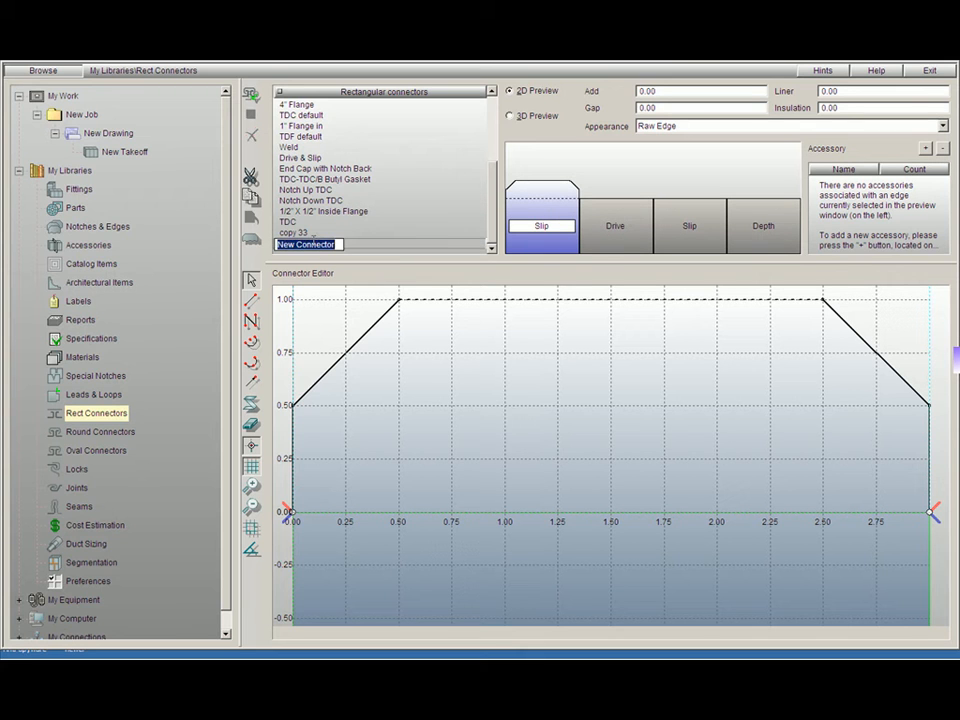
text(test s)
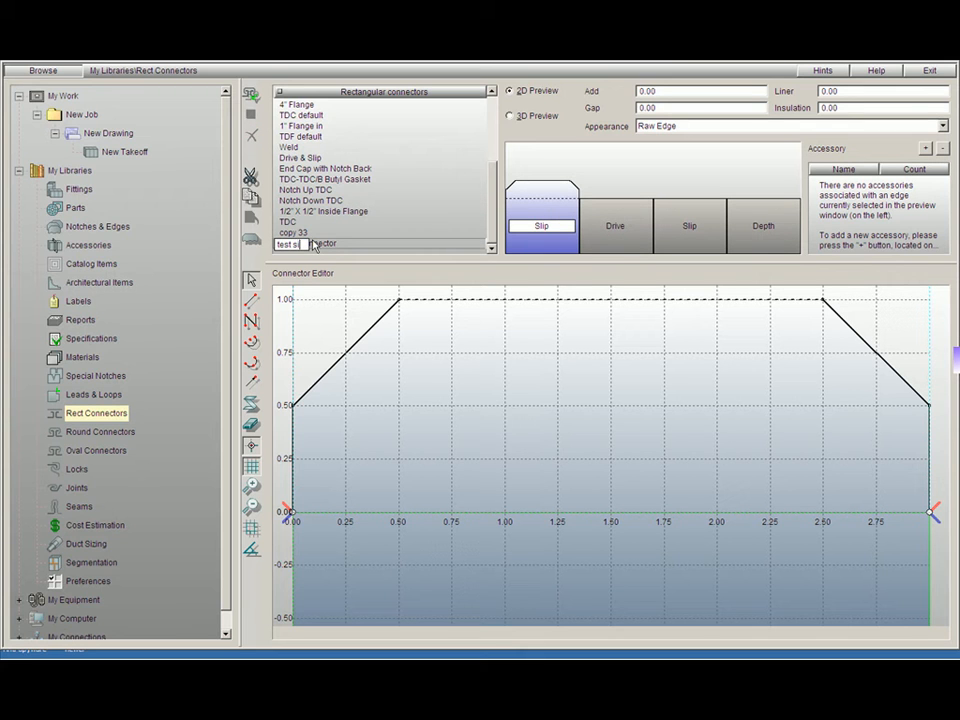
text(lip and drive)
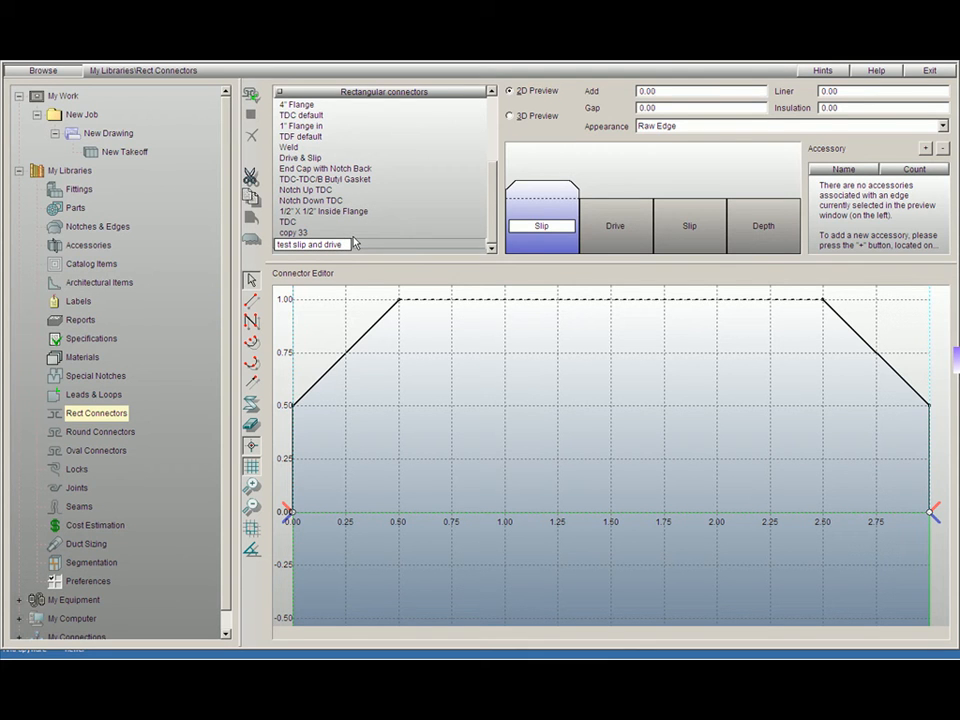
- Apply the "New Connector - Slip" edge from the edge bin to the connector's second edge, Drive
mouse_move(956, 361)
click(615, 226)
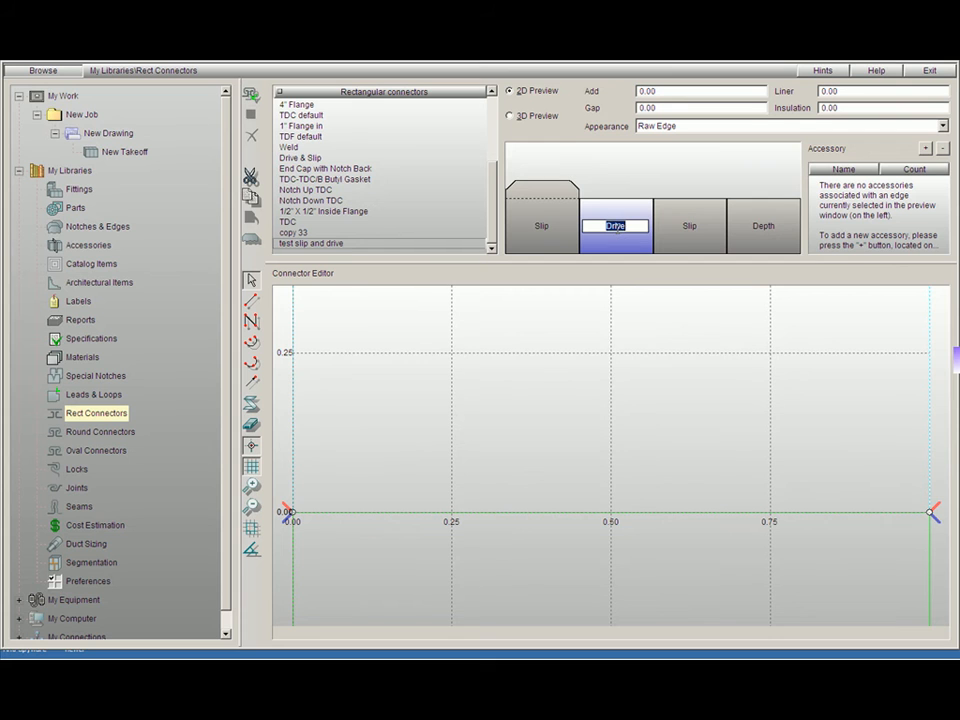
mouse_move(952, 362)
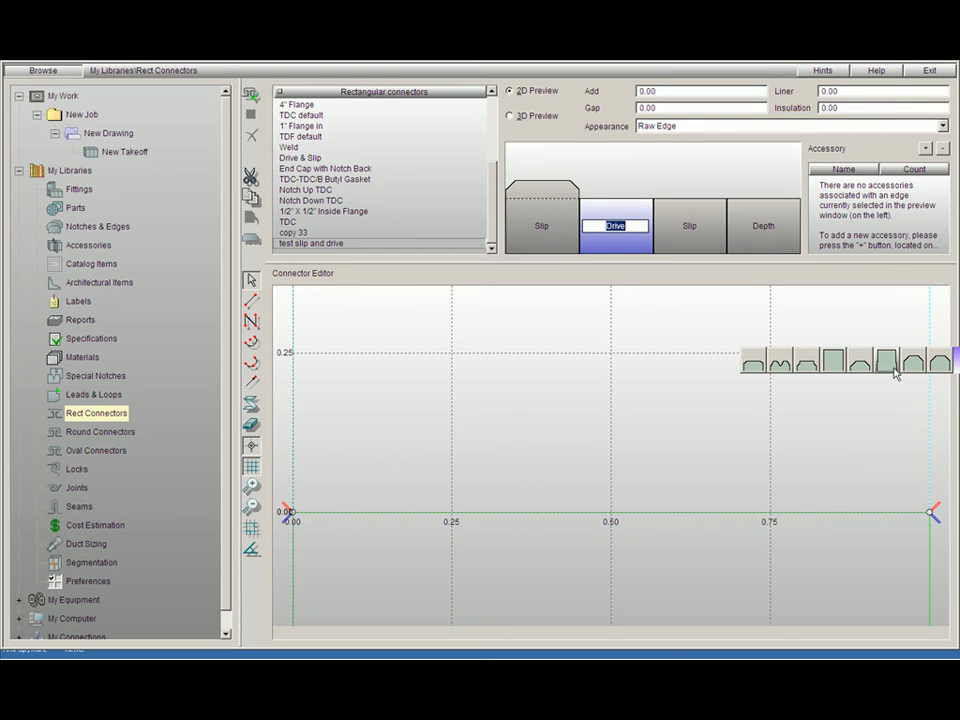
click(752, 362)
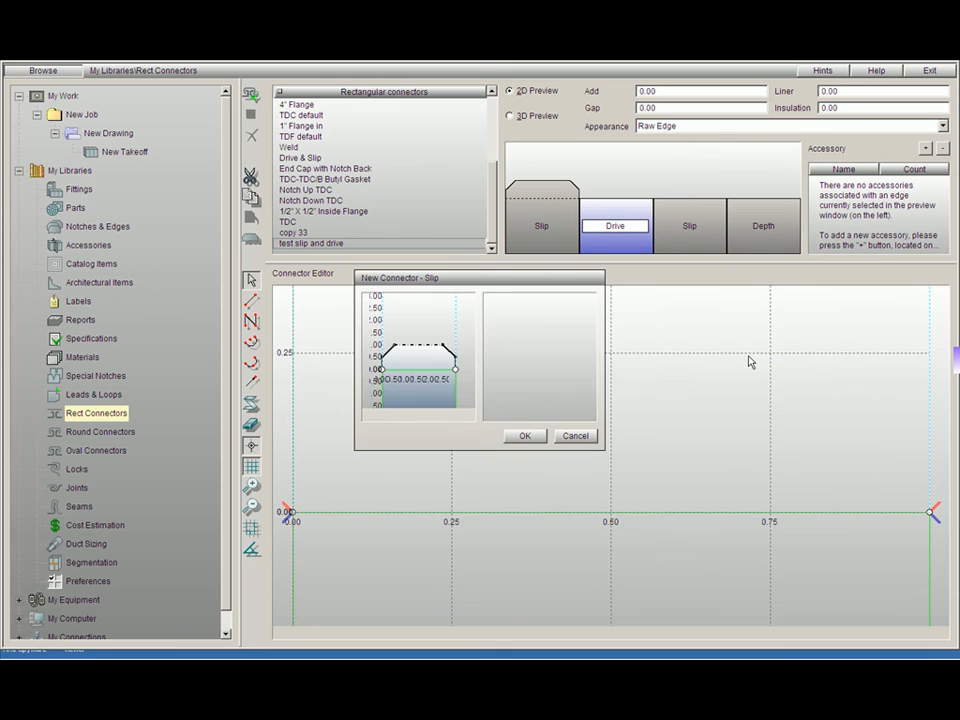
click(521, 437)
- Apply the "New Connector - Slip" bin edge to the connector's third edge, Slip
click(672, 242)
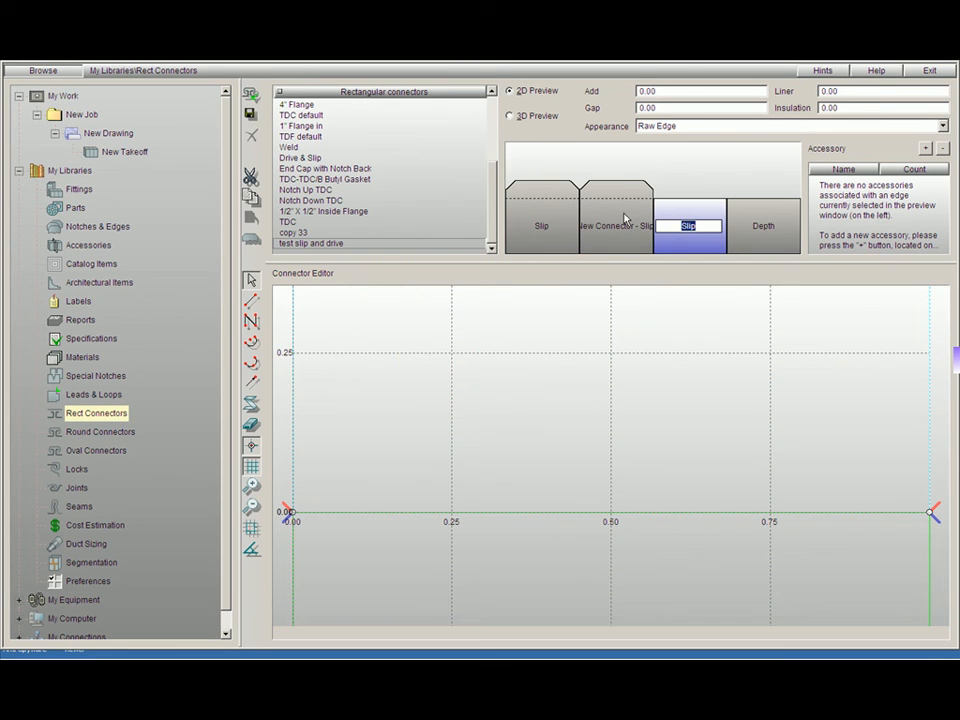
mouse_move(954, 360)
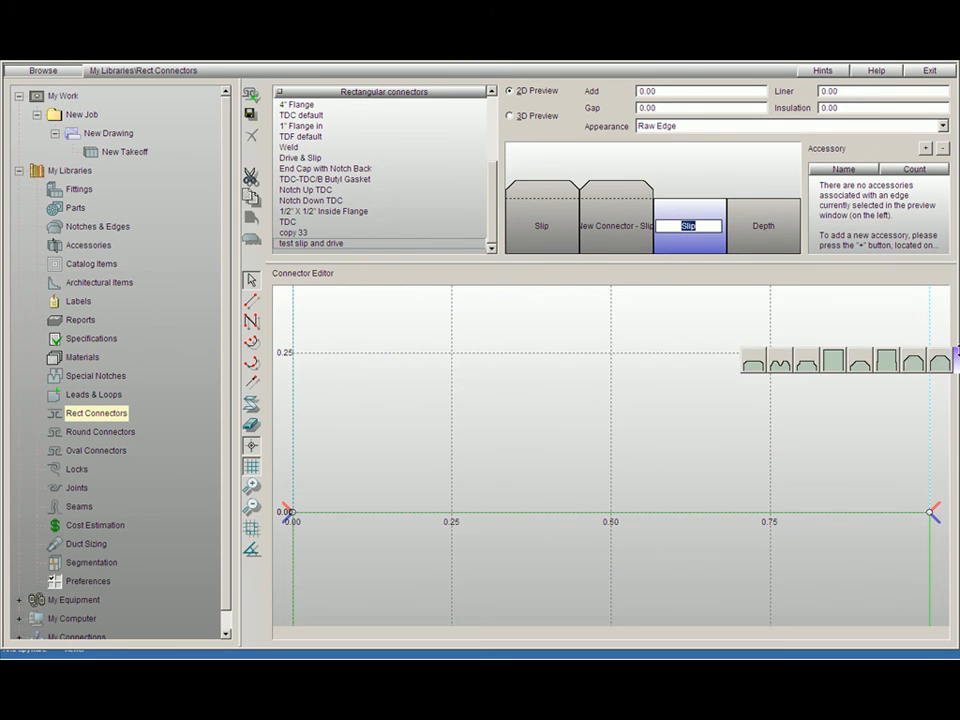
click(757, 366)
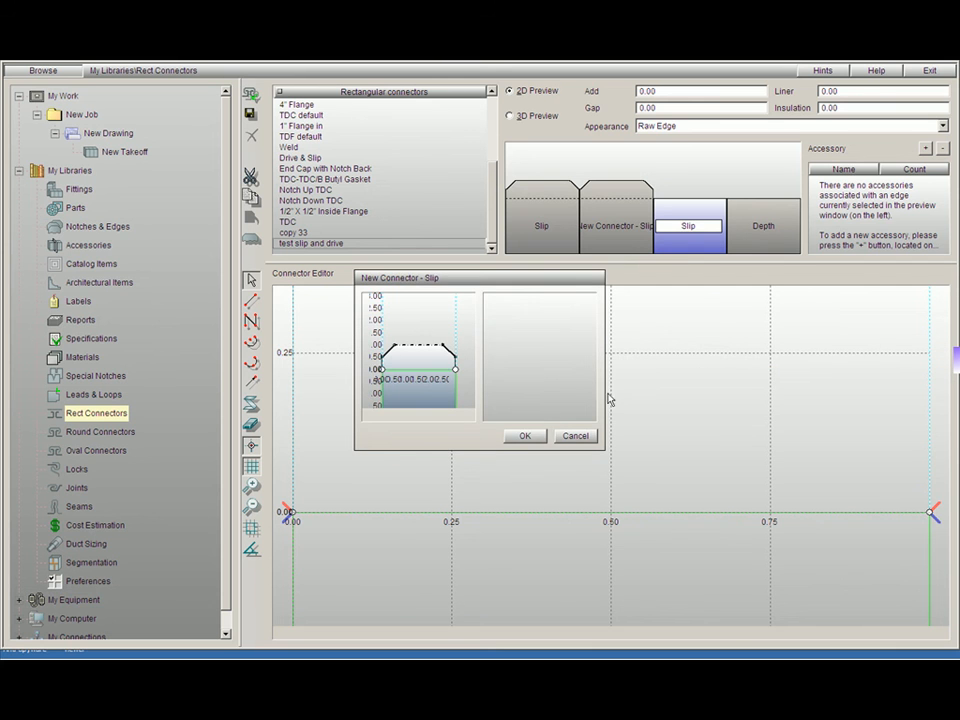
click(522, 436)
- Apply the "New Connector - Slip" bin edge to the connector's fourth edge, Depth, and reselect the third edge
click(765, 248)
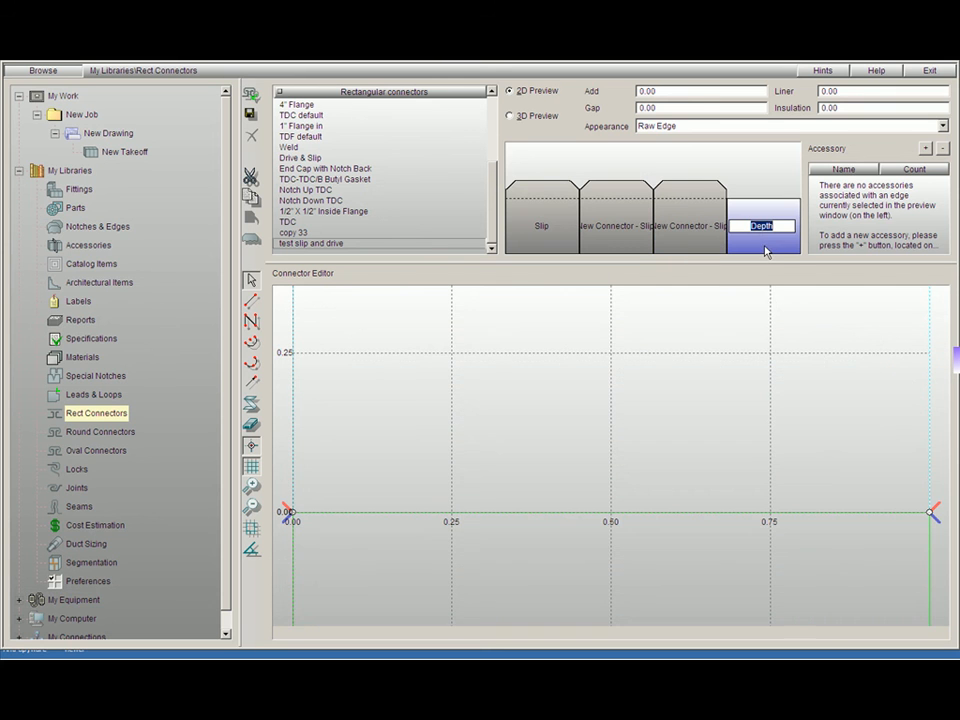
mouse_move(940, 364)
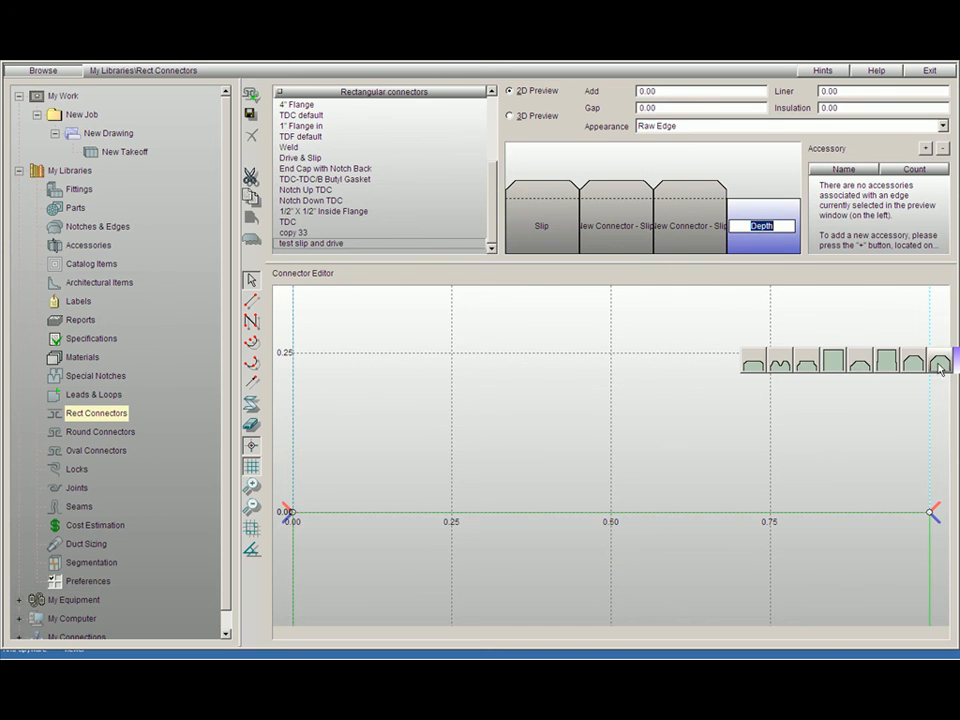
click(753, 366)
click(524, 437)
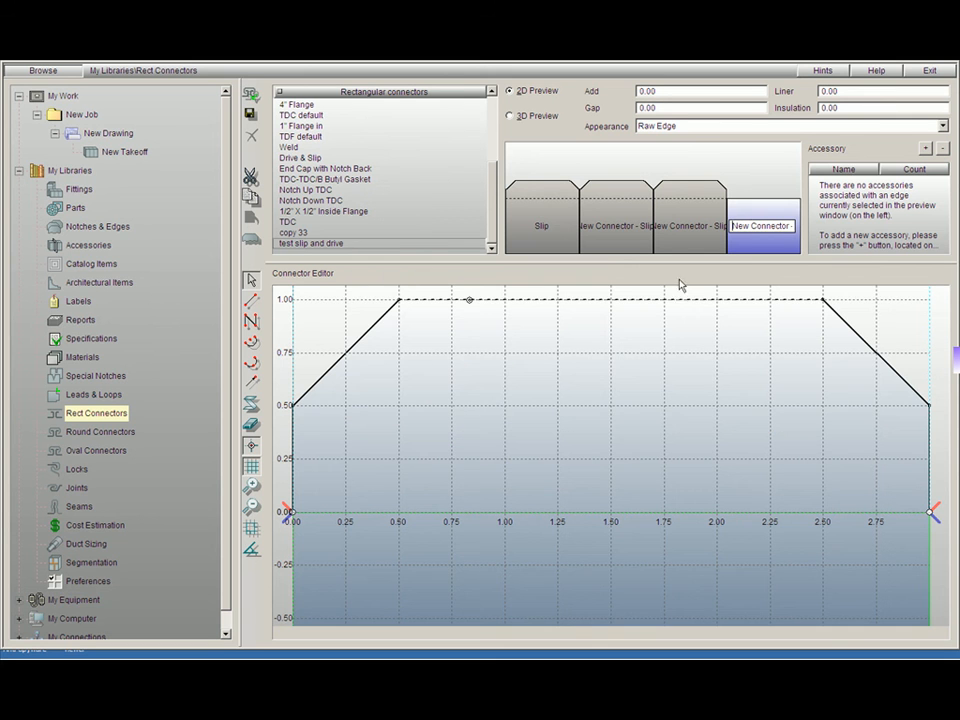
click(689, 240)
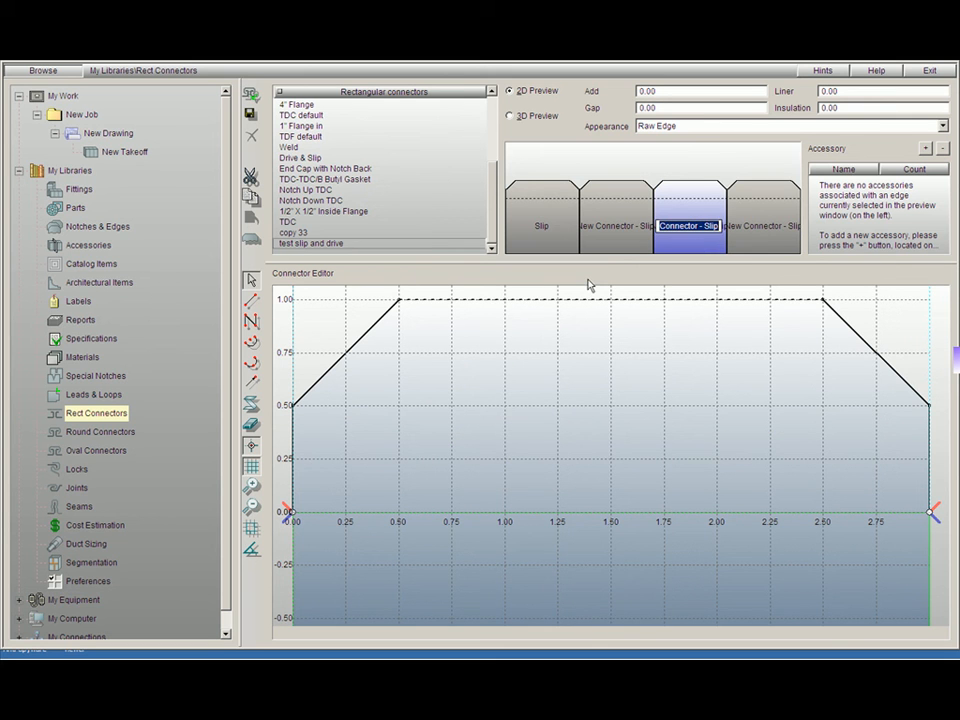